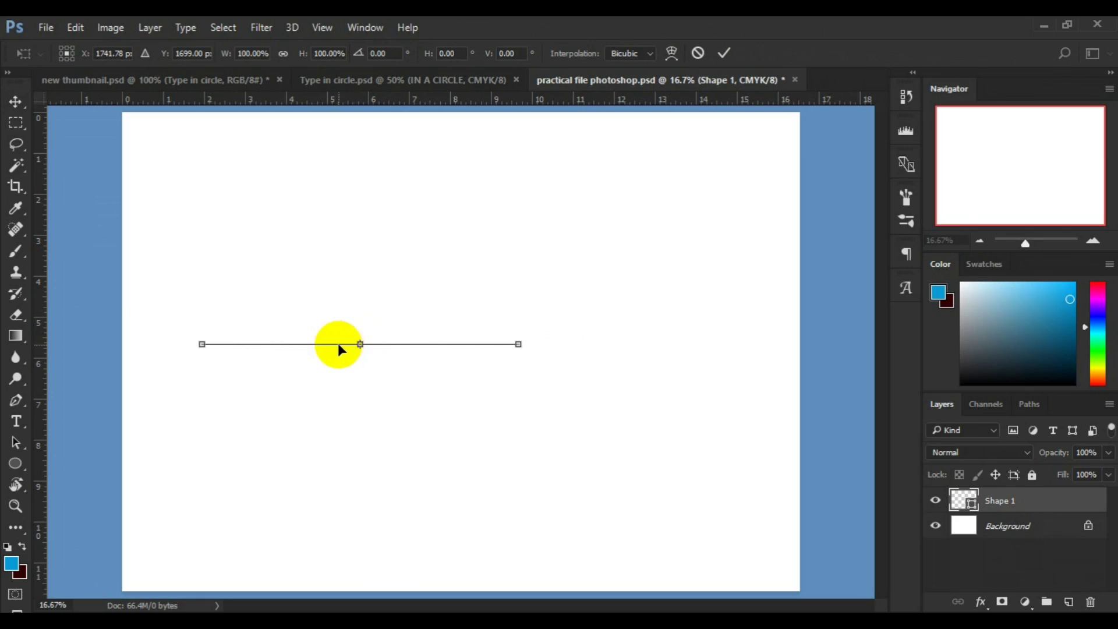
Step: Move the horizontal line towards the middle of the canvas and apply the transform
{"action": "left_click_drag", "start_coordinate": [368, 344], "coordinate": [496, 361]}
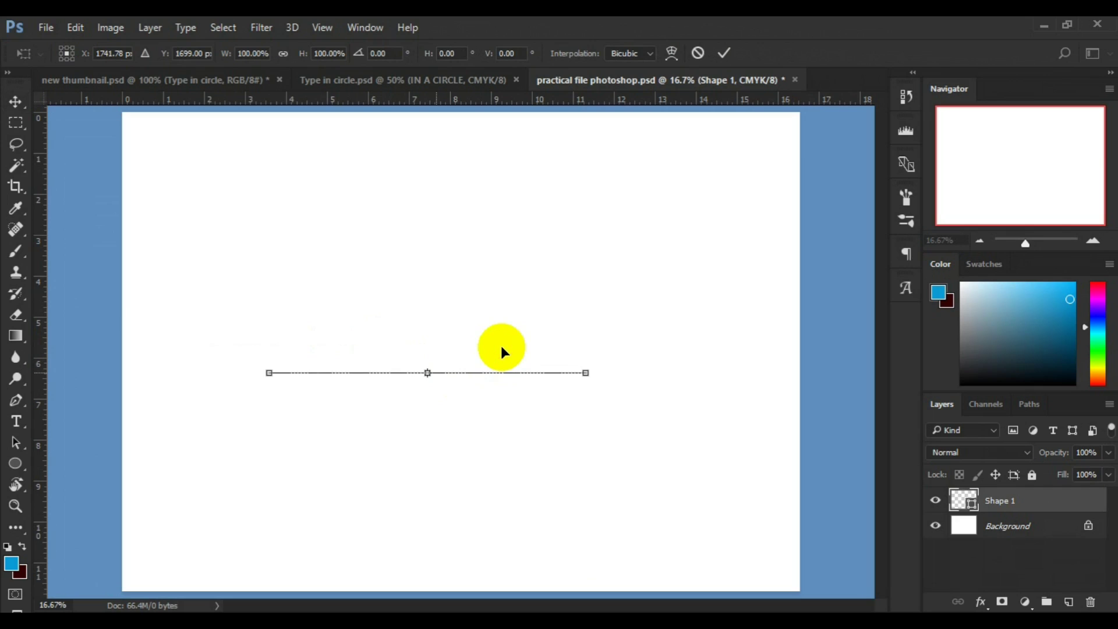
{"action": "left_click_drag", "start_coordinate": [502, 348], "coordinate": [502, 348]}
{"action": "left_click", "coordinate": [724, 53]}
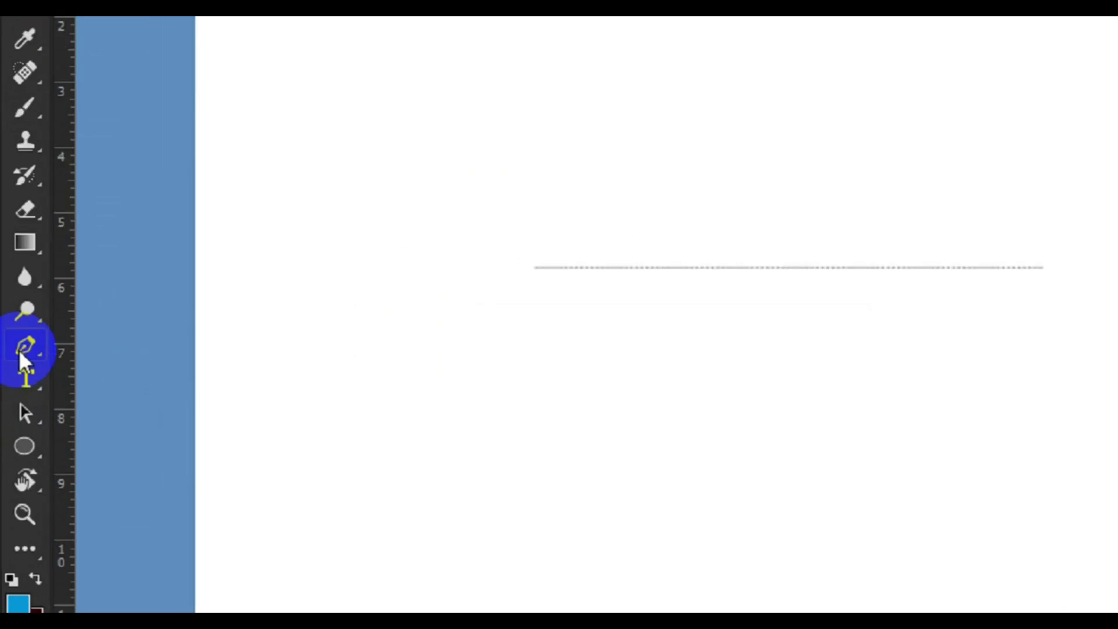
Step: With the Pen tool active, widen the line's stroke to 37.43 px
{"action": "left_click", "coordinate": [23, 348]}
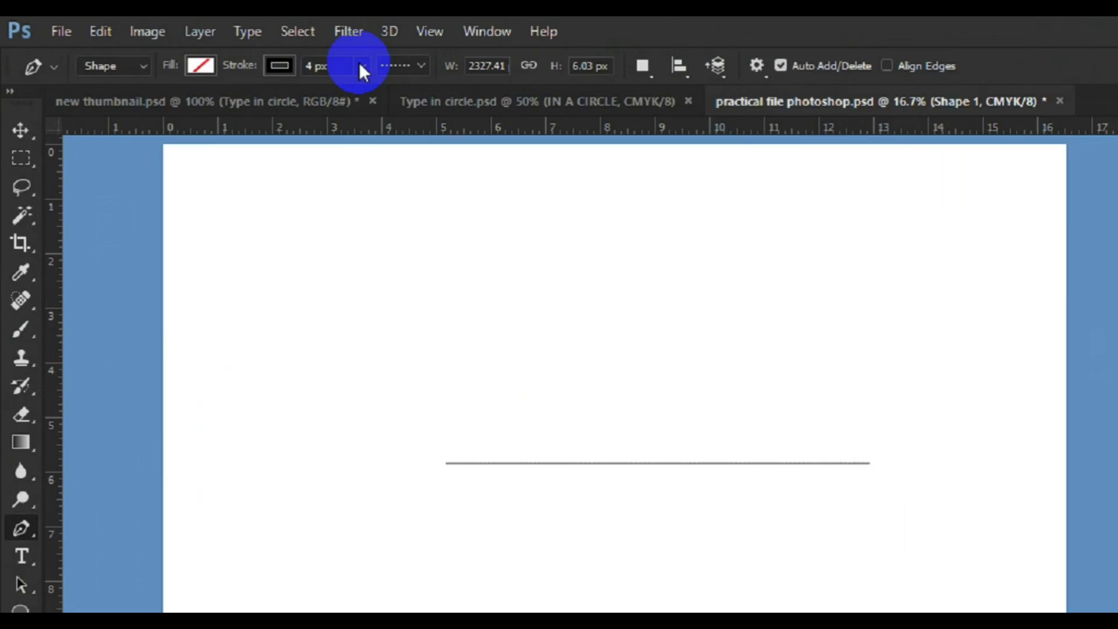
{"action": "left_click", "coordinate": [360, 64]}
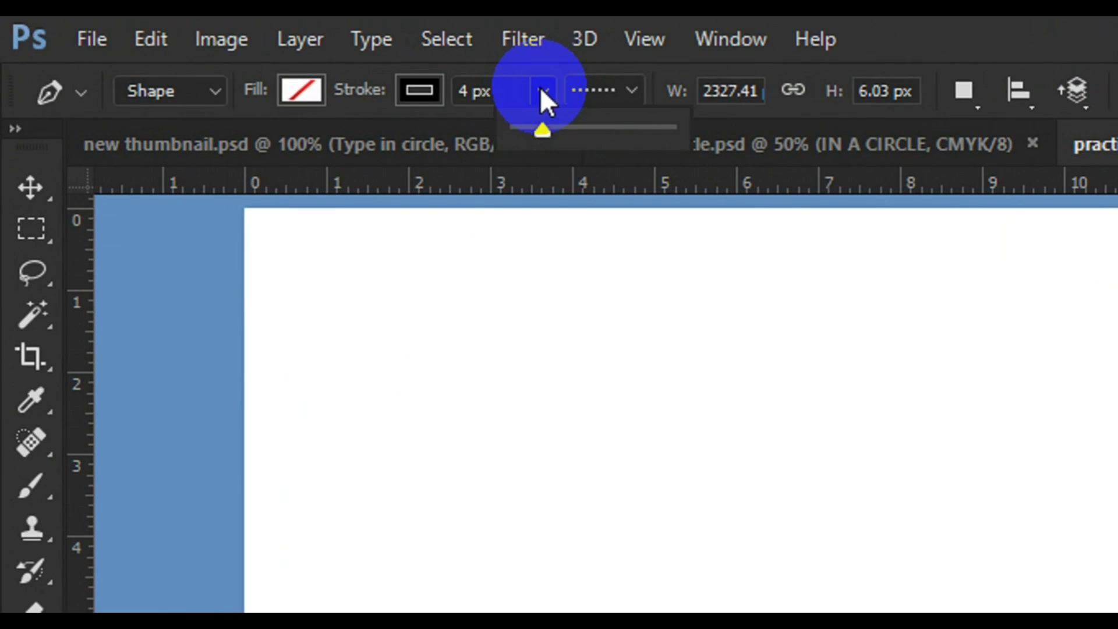
{"action": "left_click_drag", "start_coordinate": [544, 131], "coordinate": [564, 133]}
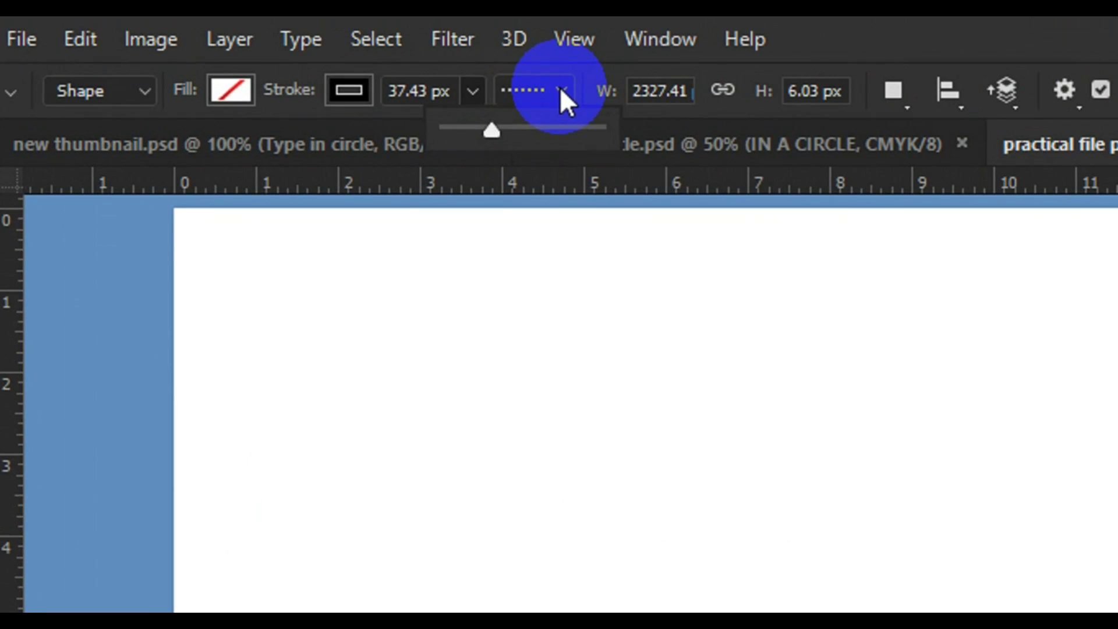
Step: Try the solid, dotted and dashed stroke types on the line, ending with solid
{"action": "left_click", "coordinate": [561, 88]}
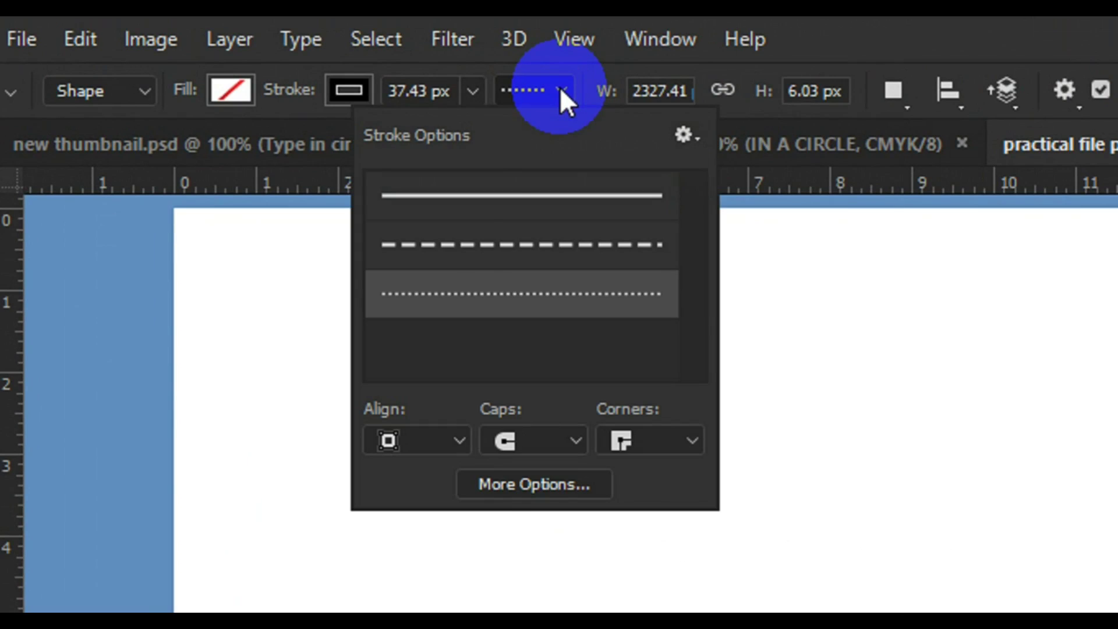
{"action": "left_click", "coordinate": [495, 196]}
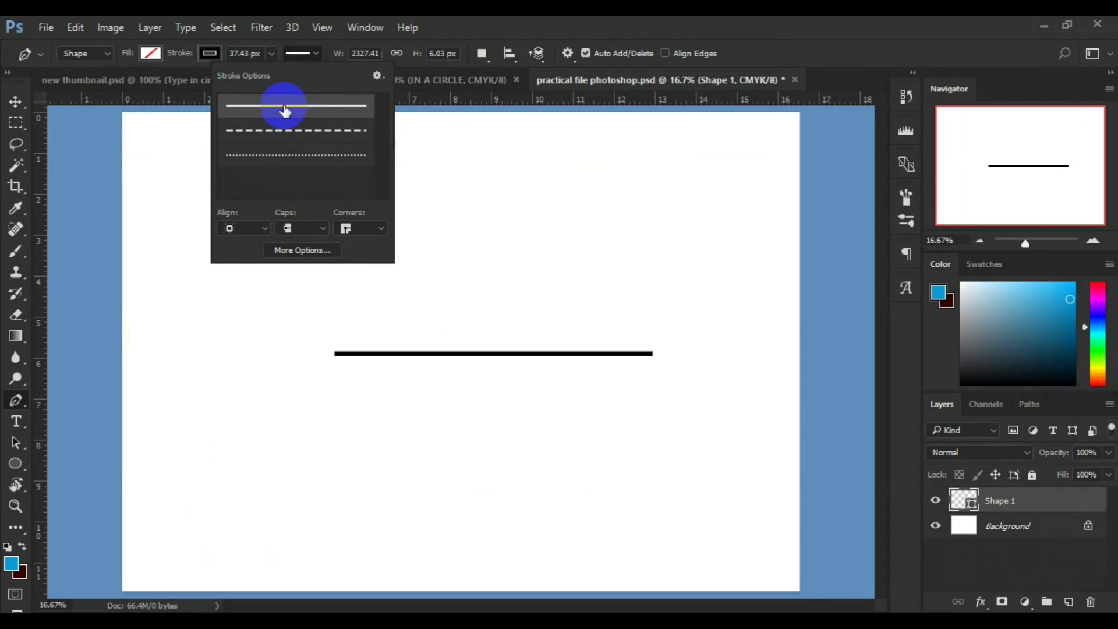
{"action": "left_click", "coordinate": [268, 156]}
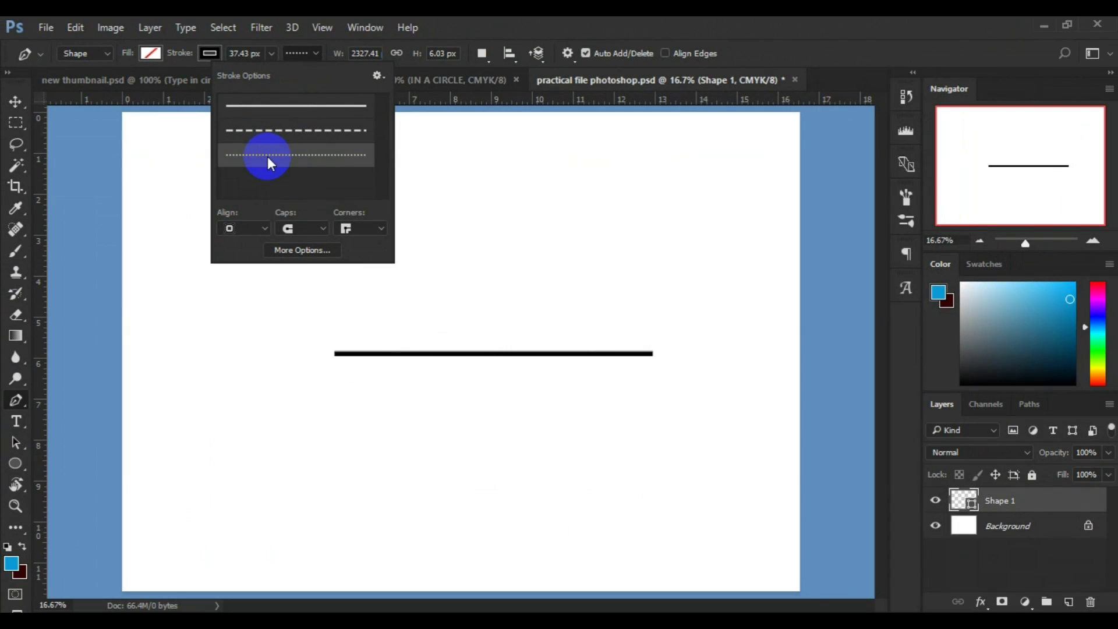
{"action": "left_click", "coordinate": [284, 132]}
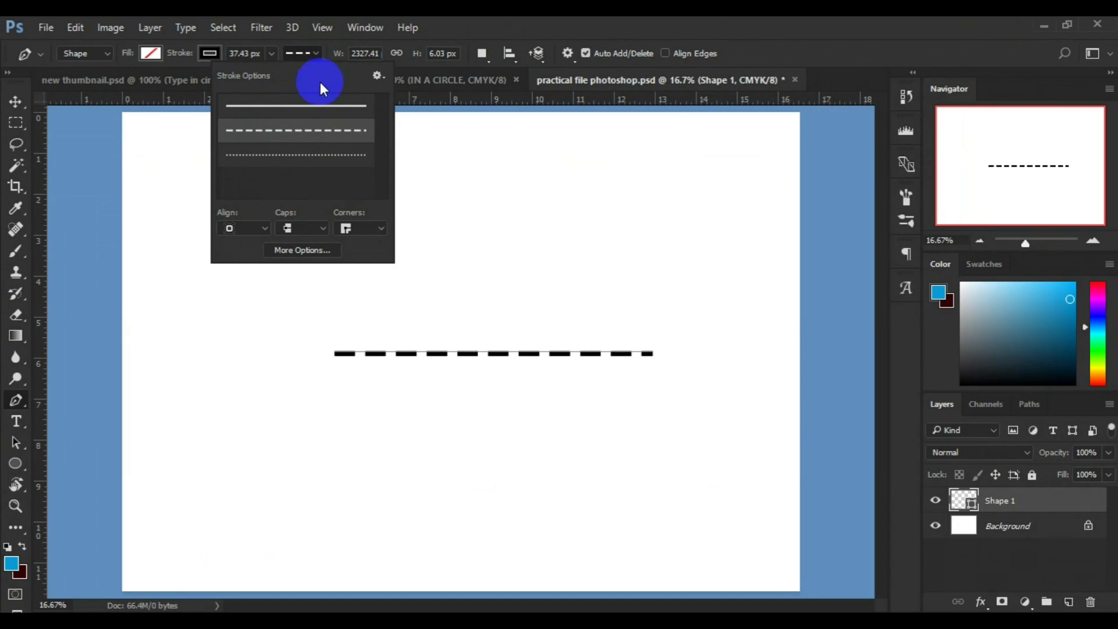
{"action": "left_click", "coordinate": [313, 105]}
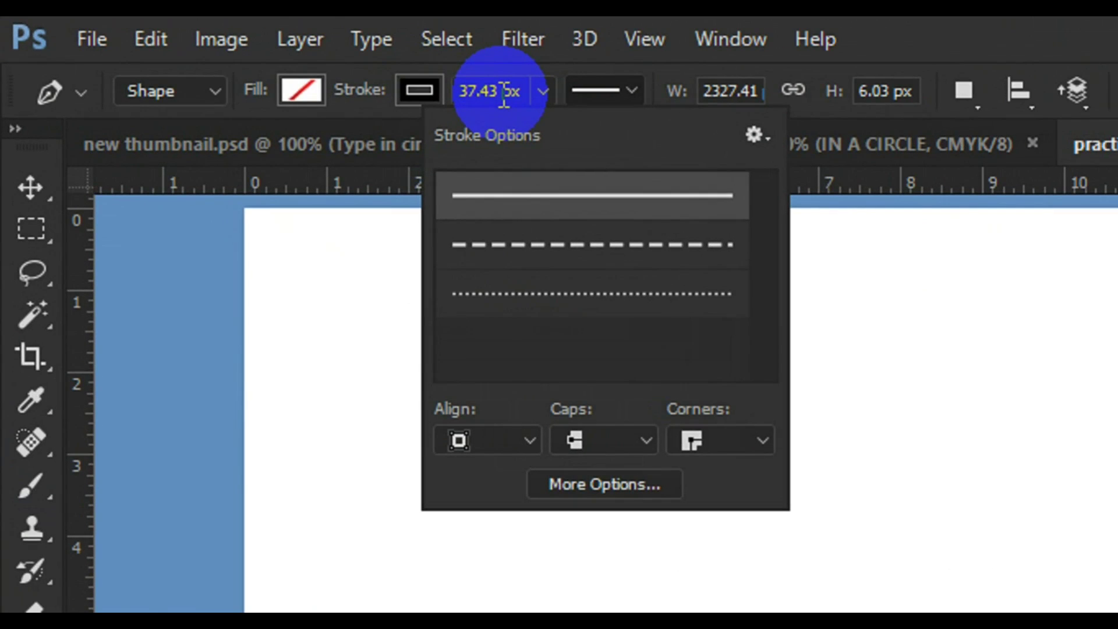
Step: Set the line's stroke width to 10 px
{"action": "left_click", "coordinate": [501, 94]}
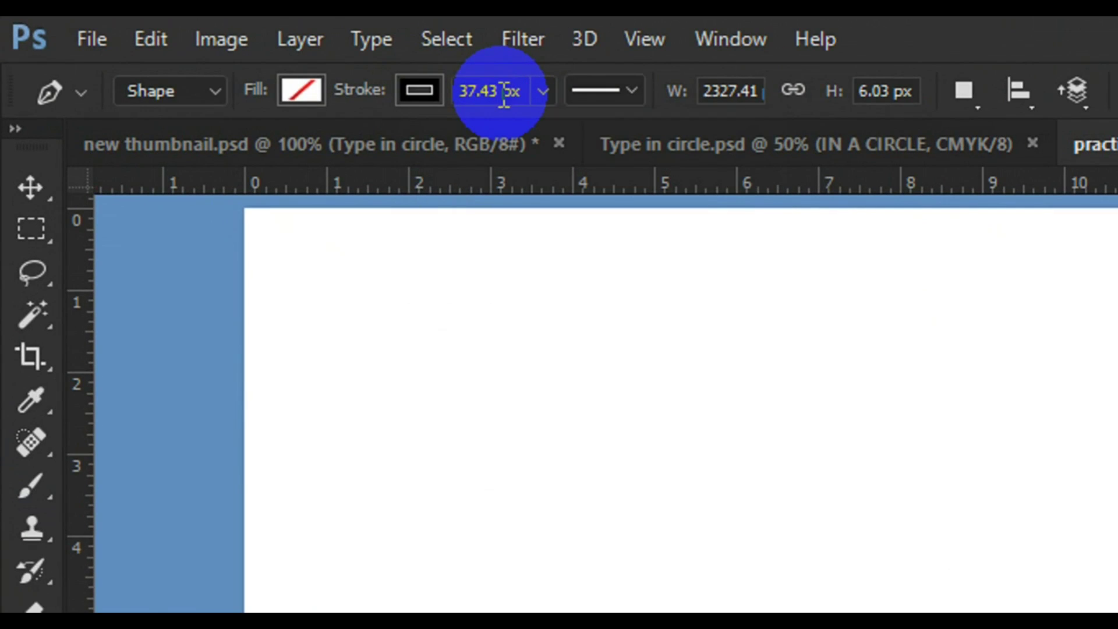
{"action": "double_click", "coordinate": [501, 93]}
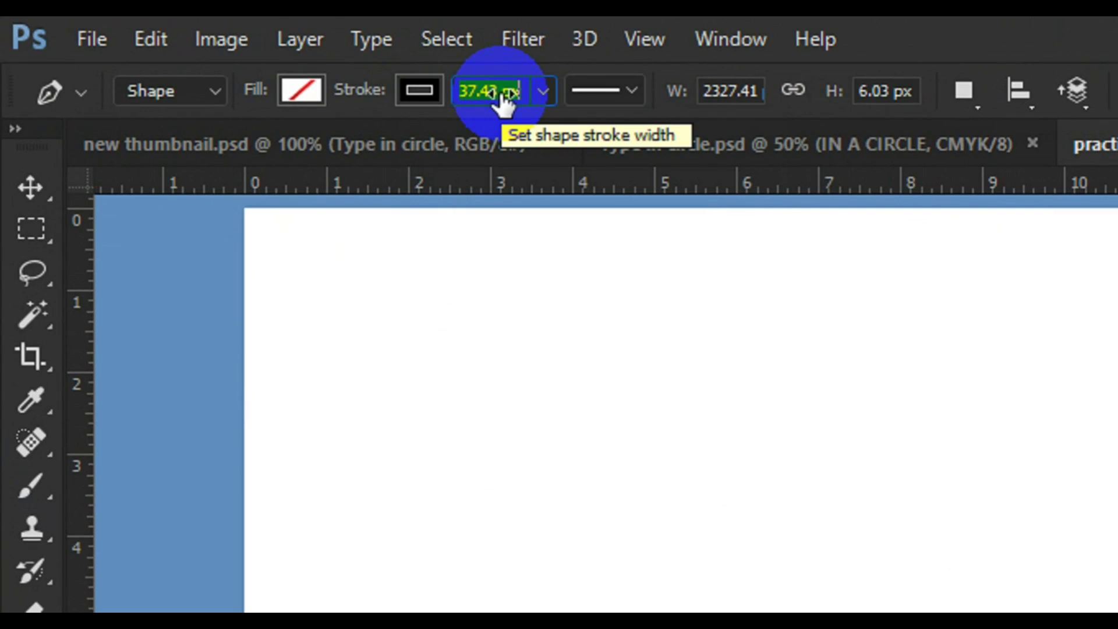
{"action": "type", "text": "10"}
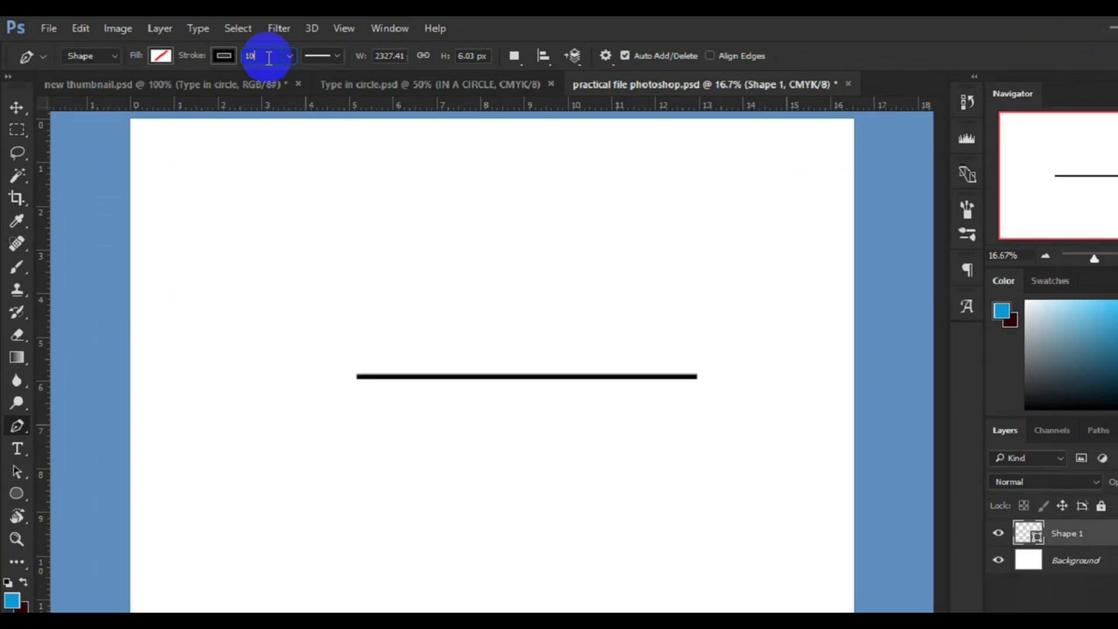
{"action": "key", "text": "Return"}
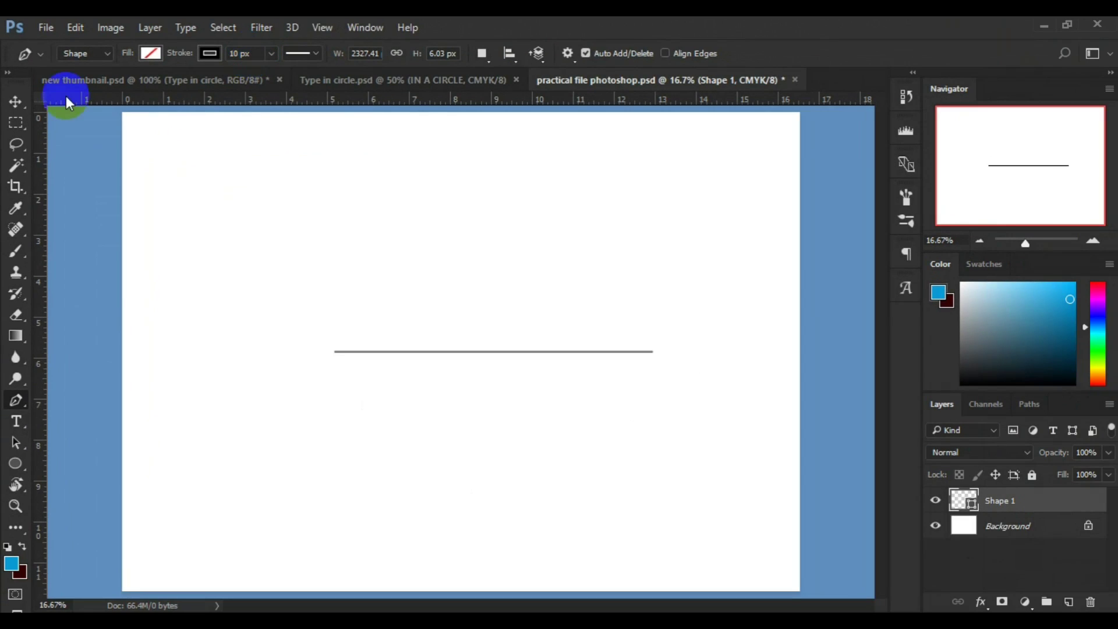
Step: Merge the line's shape layer into the Background, and undo back to a blank canvas
{"action": "left_click", "coordinate": [19, 103]}
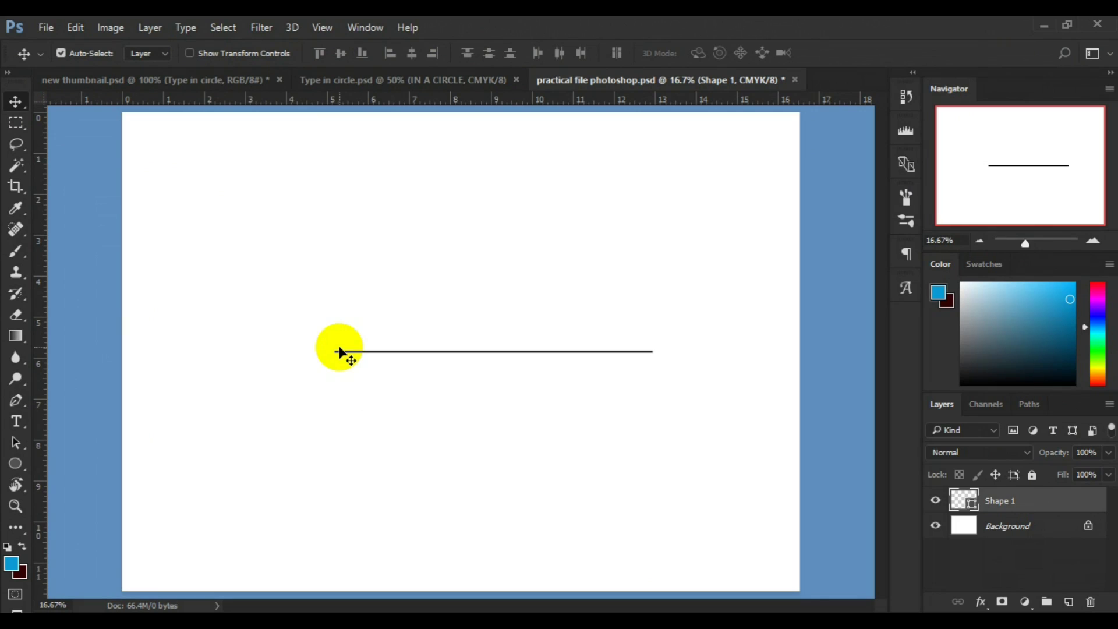
{"action": "key", "text": "ctrl+e"}
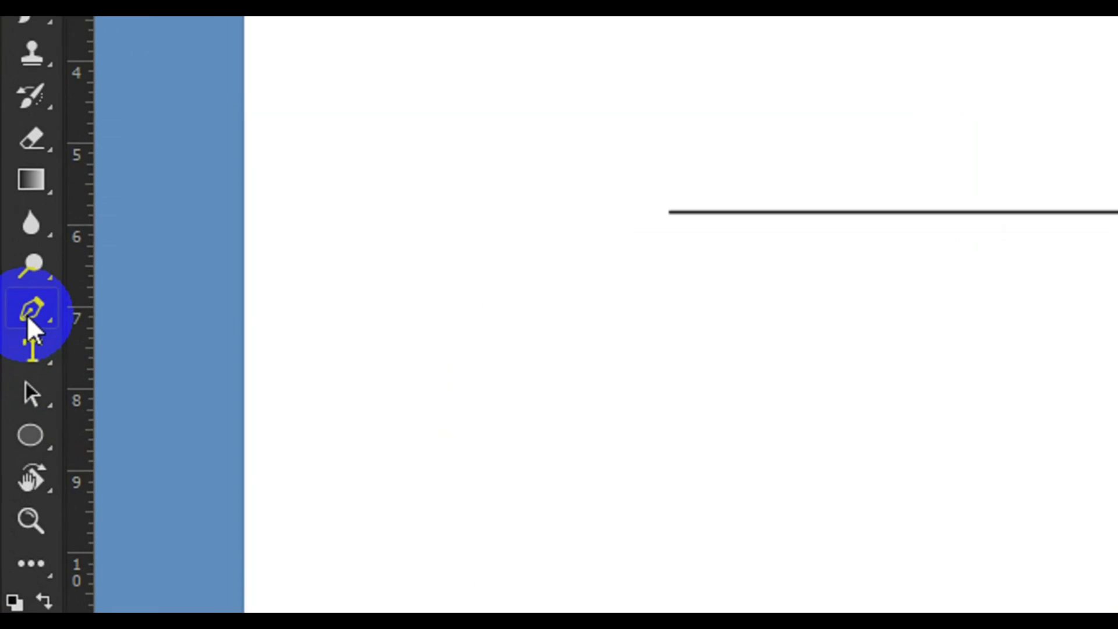
{"action": "left_click", "coordinate": [28, 319]}
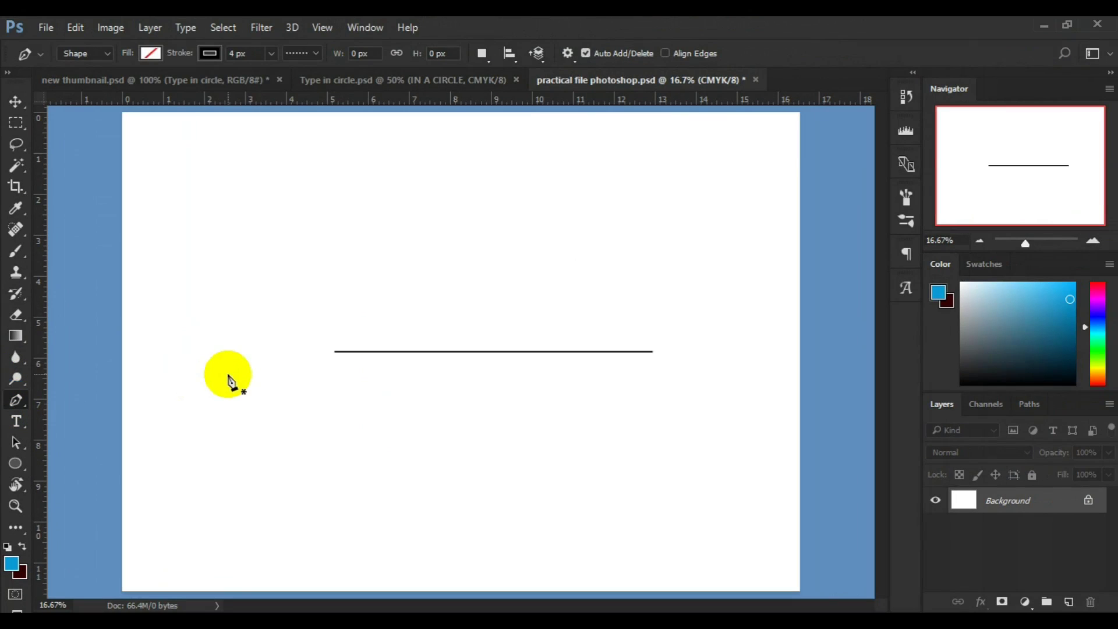
{"action": "key", "text": "ctrl+z"}
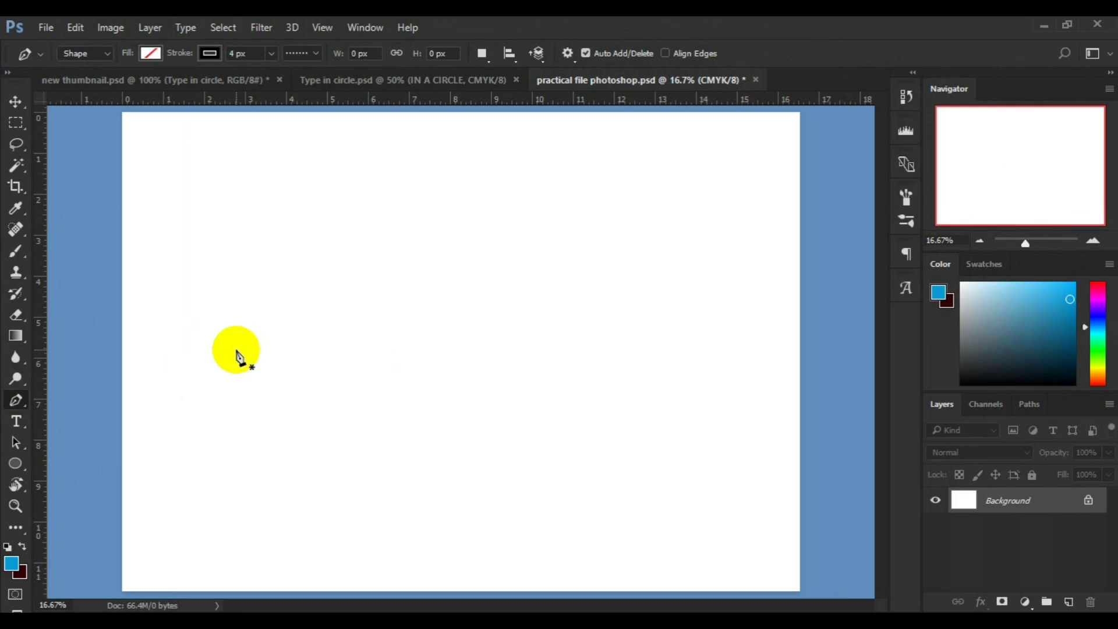
Step: Draw a wavy Pen path across the canvas to its right edge, arching up and dipping down, and remove the end anchor's outgoing handle
{"action": "left_click", "coordinate": [195, 391]}
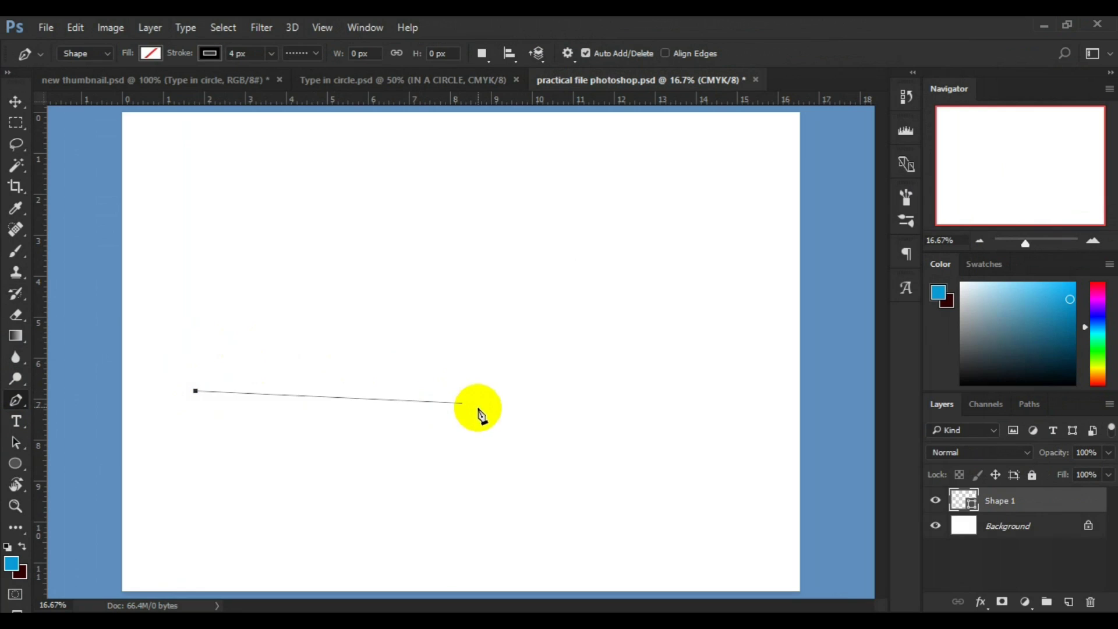
{"action": "left_click", "coordinate": [477, 393]}
{"action": "left_click", "coordinate": [563, 455]}
{"action": "left_click_drag", "start_coordinate": [564, 455], "coordinate": [593, 472]}
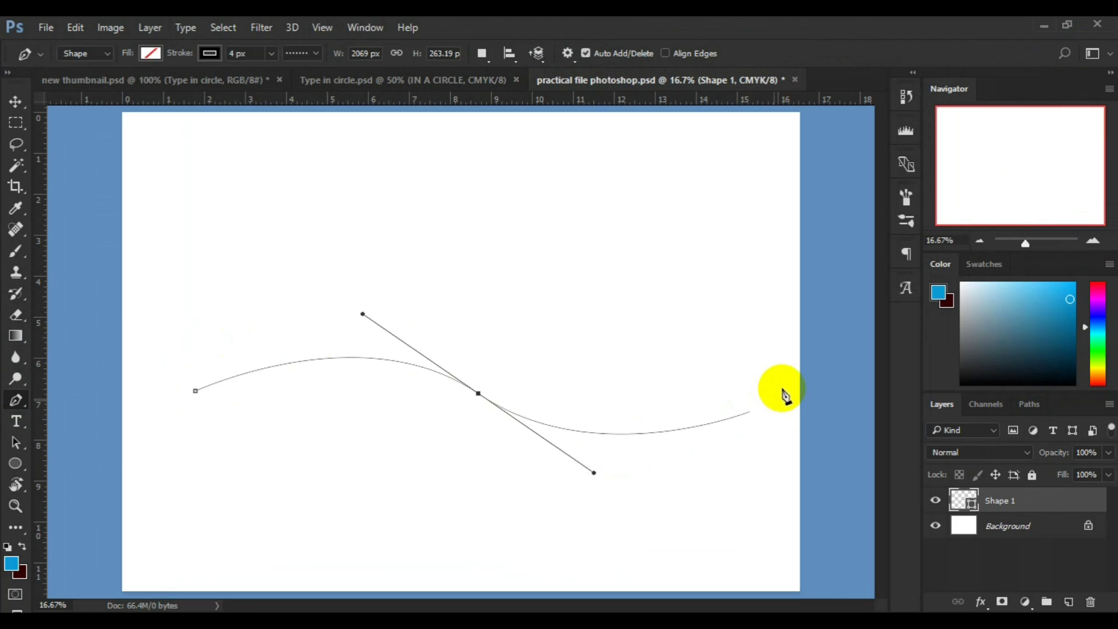
{"action": "left_click", "coordinate": [804, 353]}
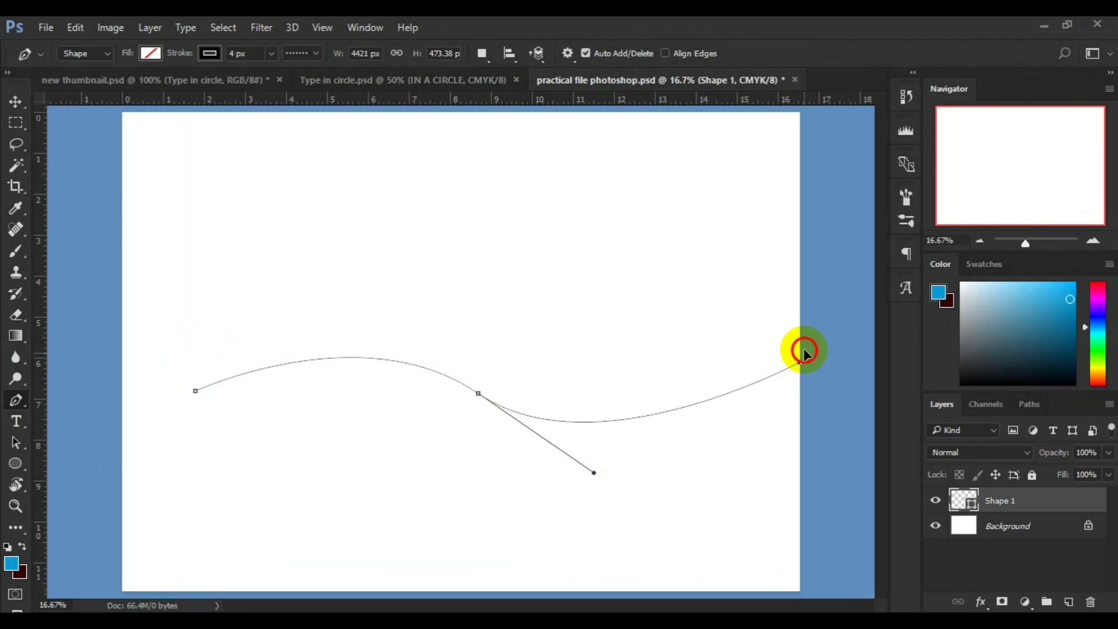
{"action": "left_click_drag", "start_coordinate": [804, 353], "coordinate": [832, 297]}
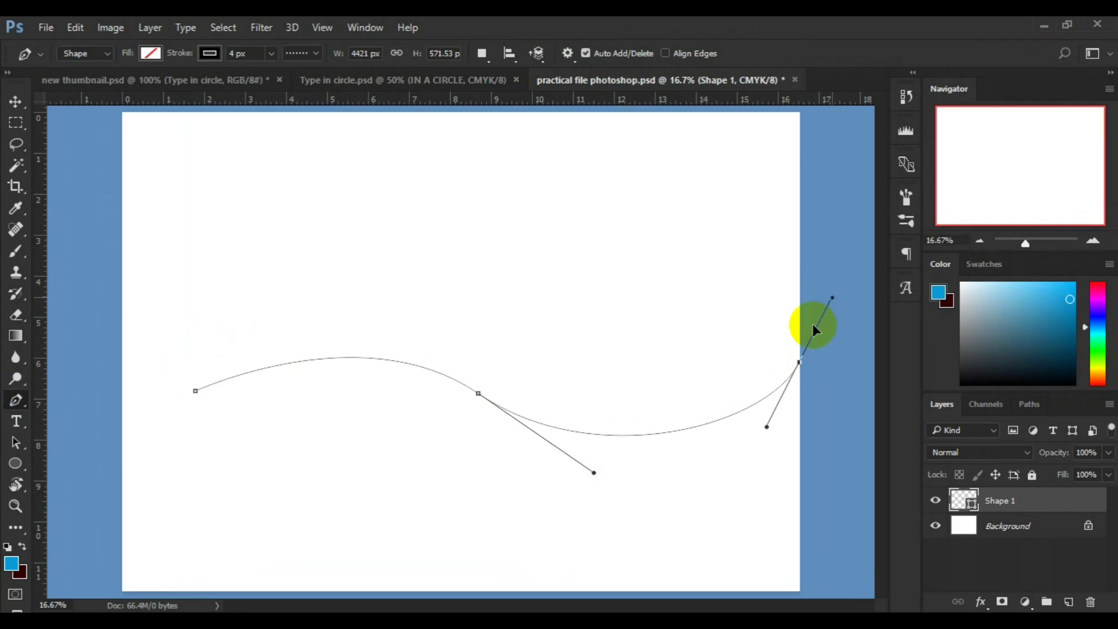
{"action": "left_click", "coordinate": [798, 363]}
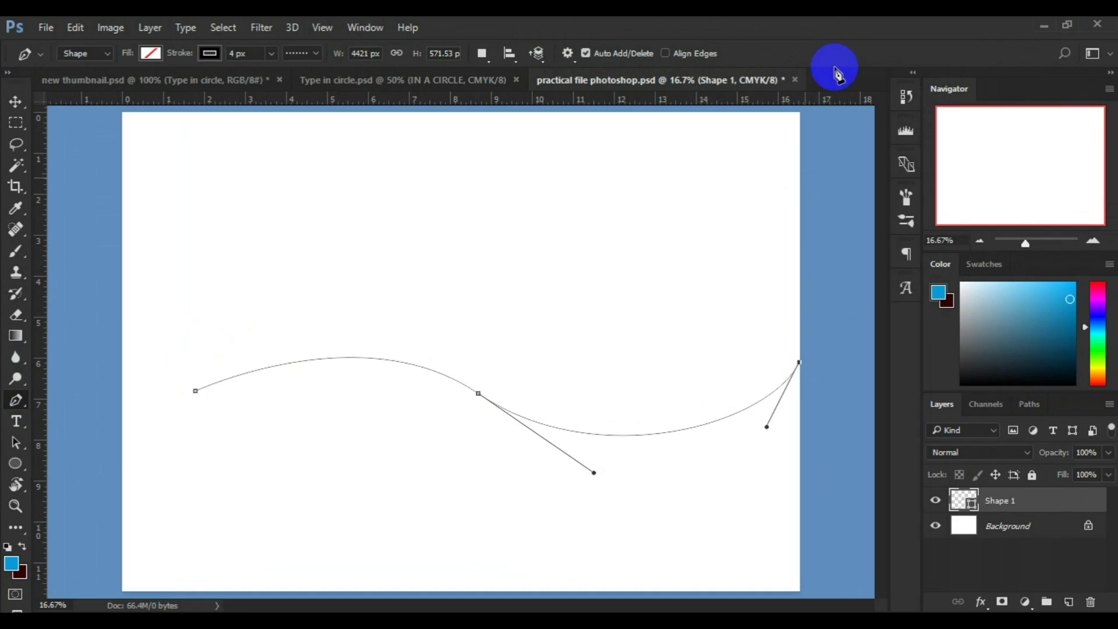
Step: Continue the path around the canvas's top-right and top-left corners and down past its left edge, closing it at the wave's start with a curve
{"action": "left_click", "coordinate": [802, 110]}
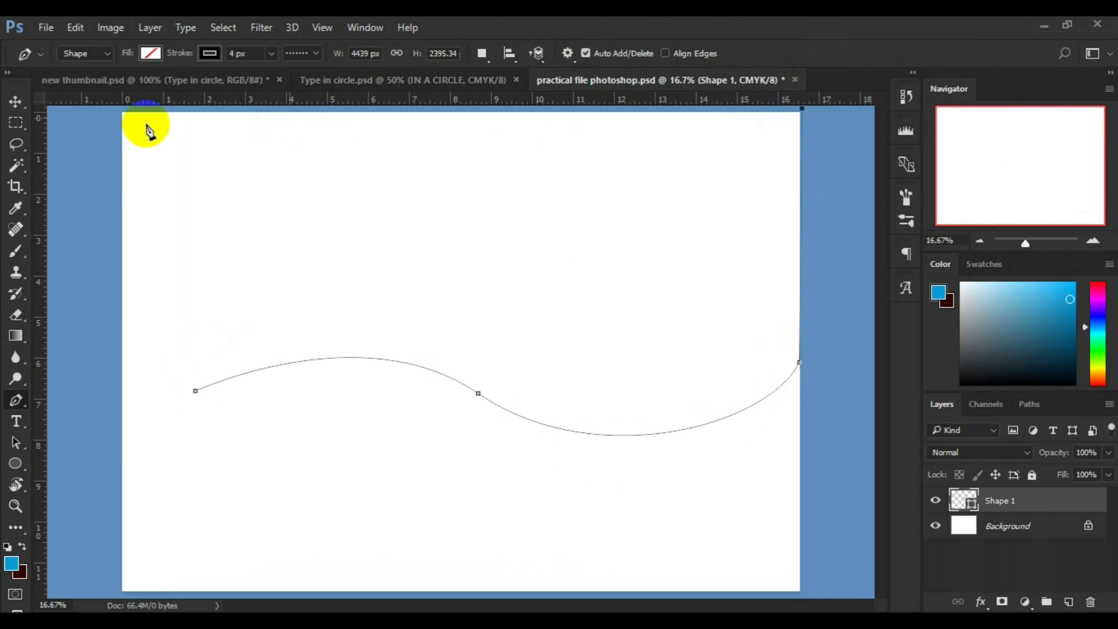
{"action": "left_click", "coordinate": [111, 110]}
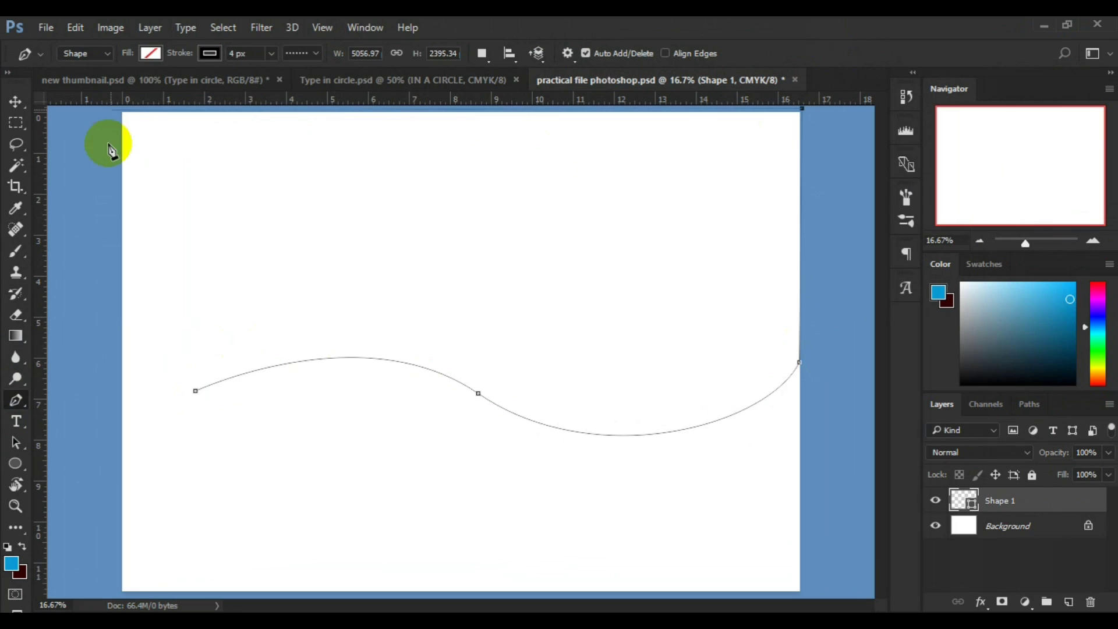
{"action": "left_click", "coordinate": [103, 415]}
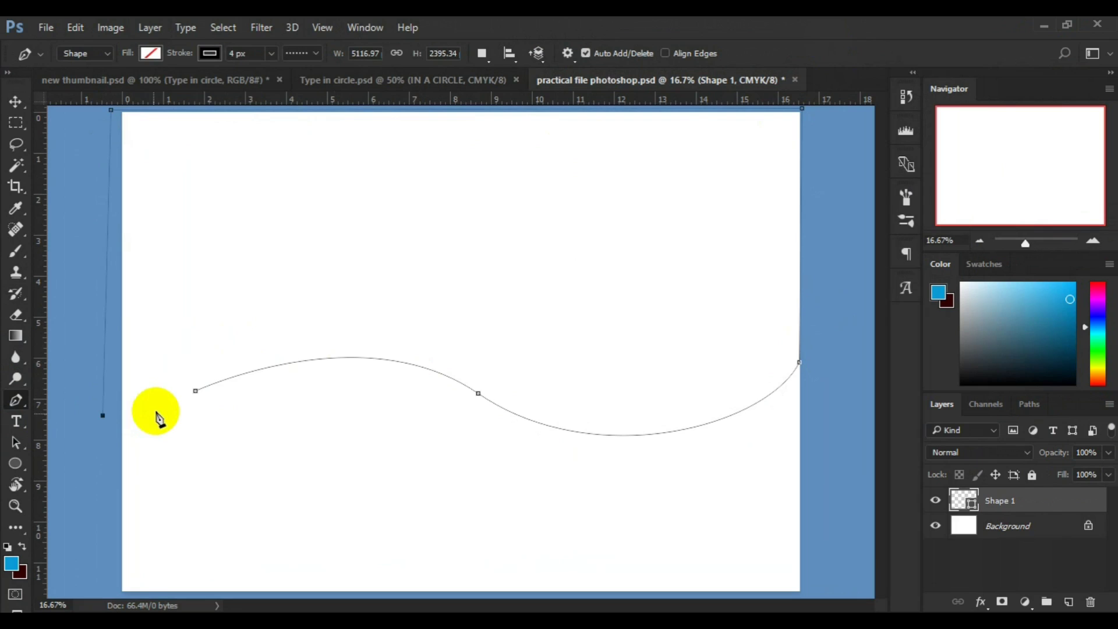
{"action": "left_click", "coordinate": [195, 391]}
{"action": "left_click_drag", "start_coordinate": [195, 392], "coordinate": [198, 394]}
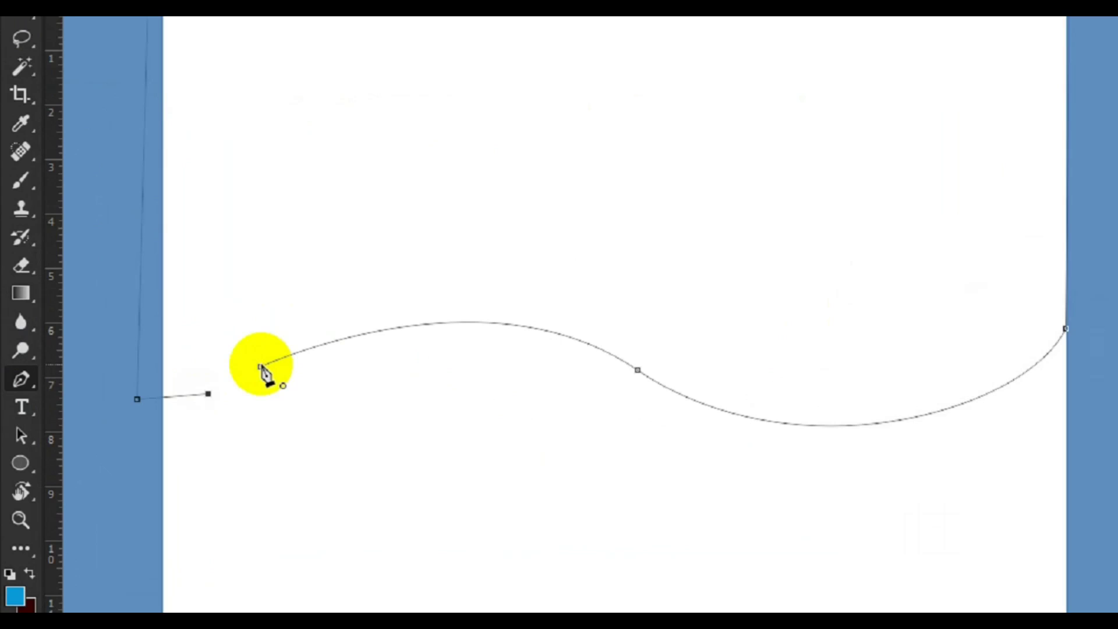
{"action": "left_click", "coordinate": [261, 367]}
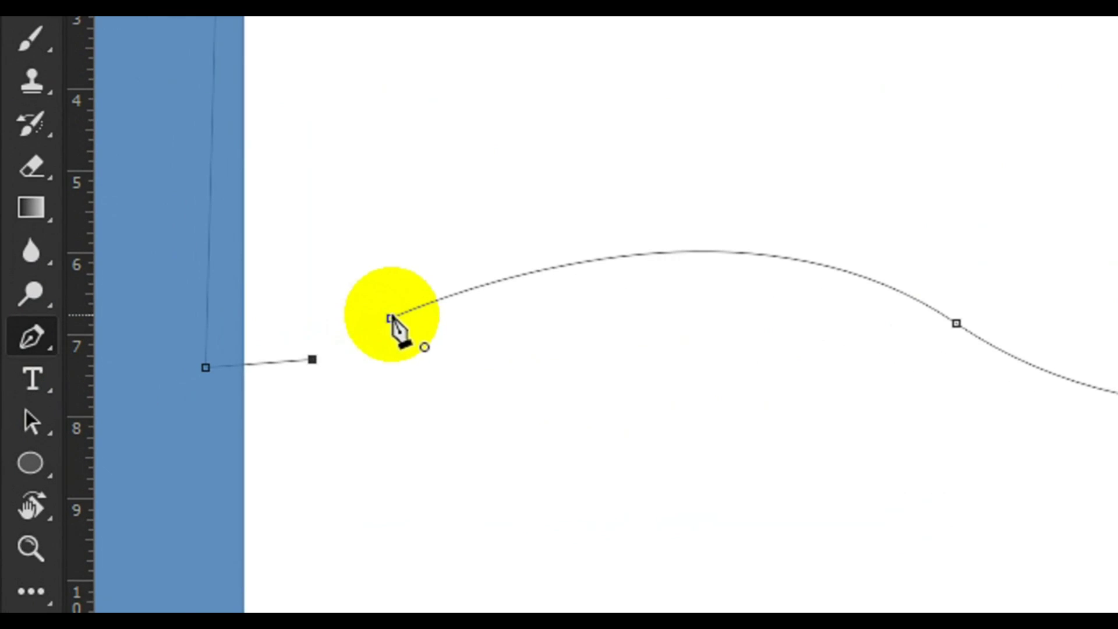
{"action": "left_click_drag", "start_coordinate": [391, 317], "coordinate": [446, 326]}
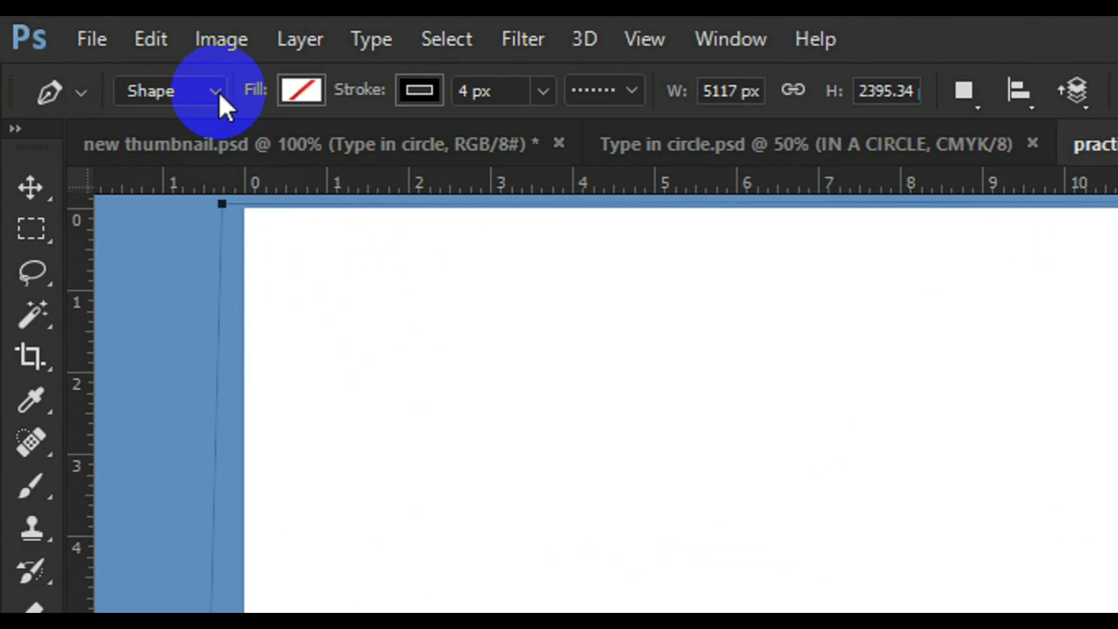
Step: Fill the closed wave shape with red and set its stroke to no color
{"action": "left_click", "coordinate": [303, 93]}
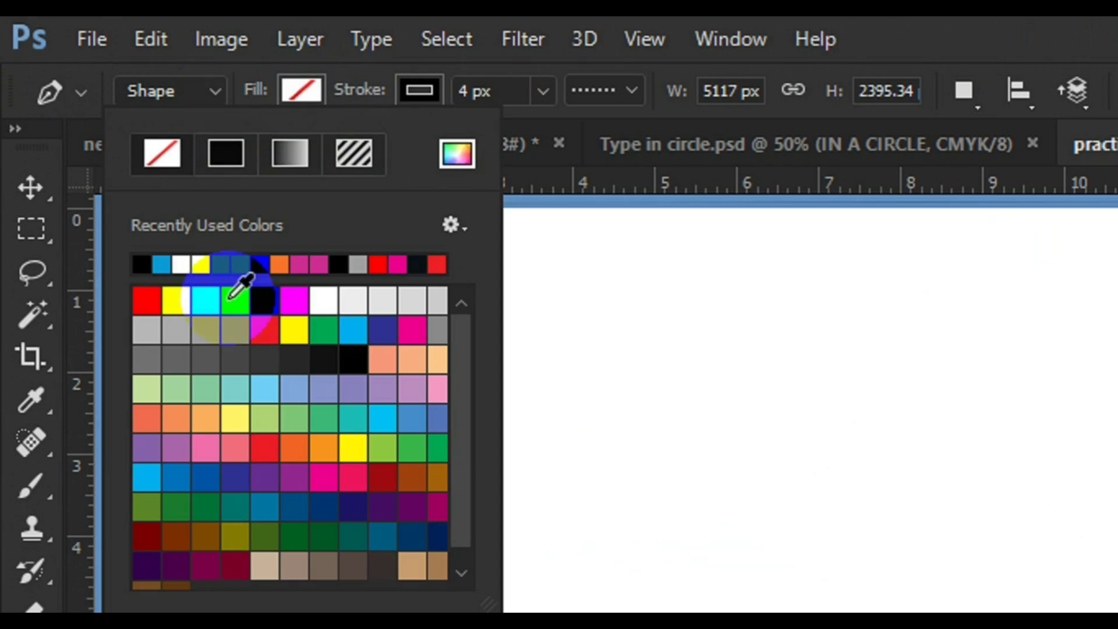
{"action": "left_click", "coordinate": [136, 300]}
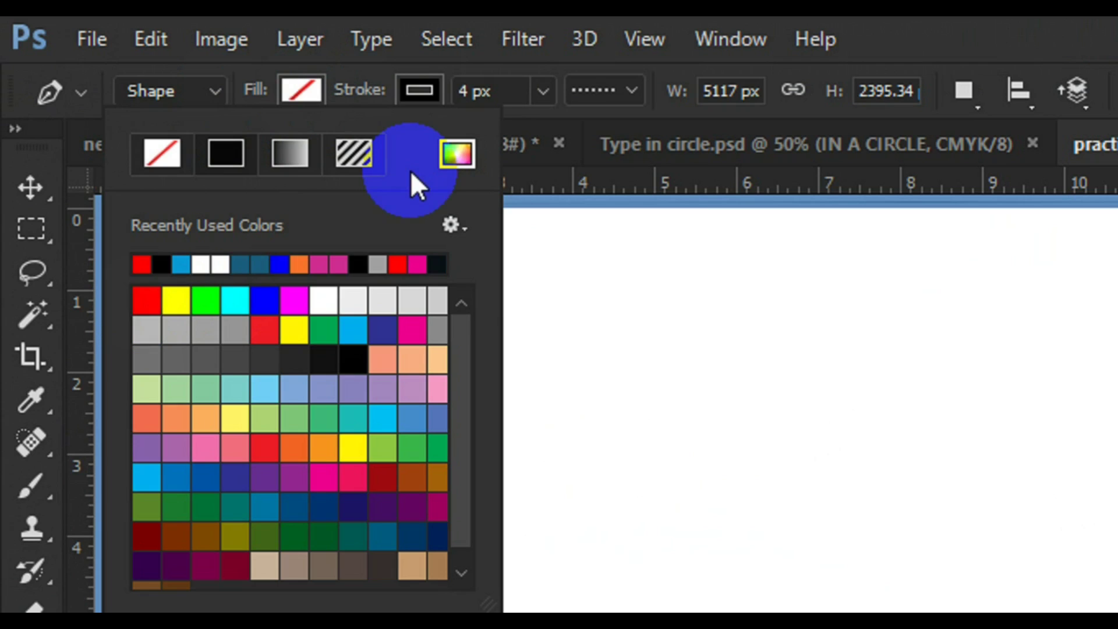
{"action": "left_click", "coordinate": [431, 97]}
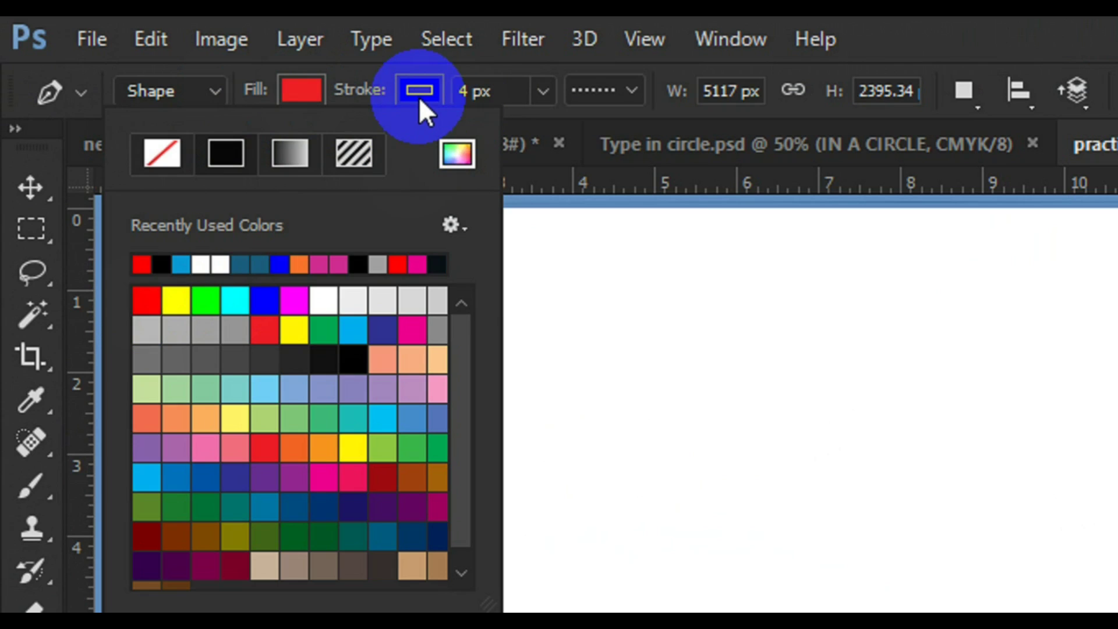
{"action": "left_click", "coordinate": [415, 93]}
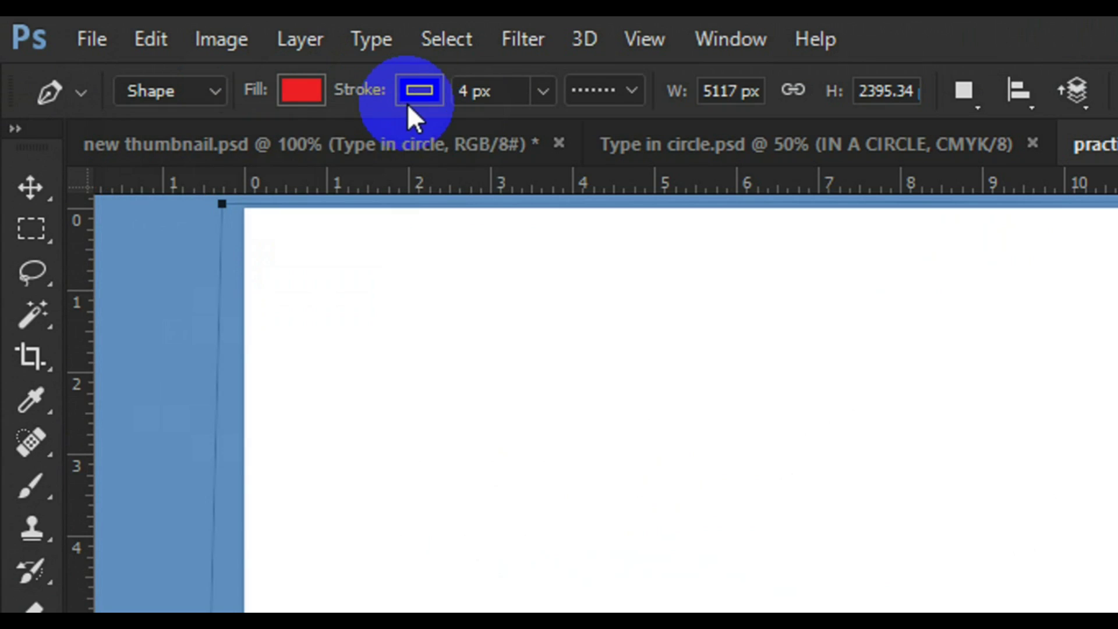
{"action": "left_click", "coordinate": [408, 107]}
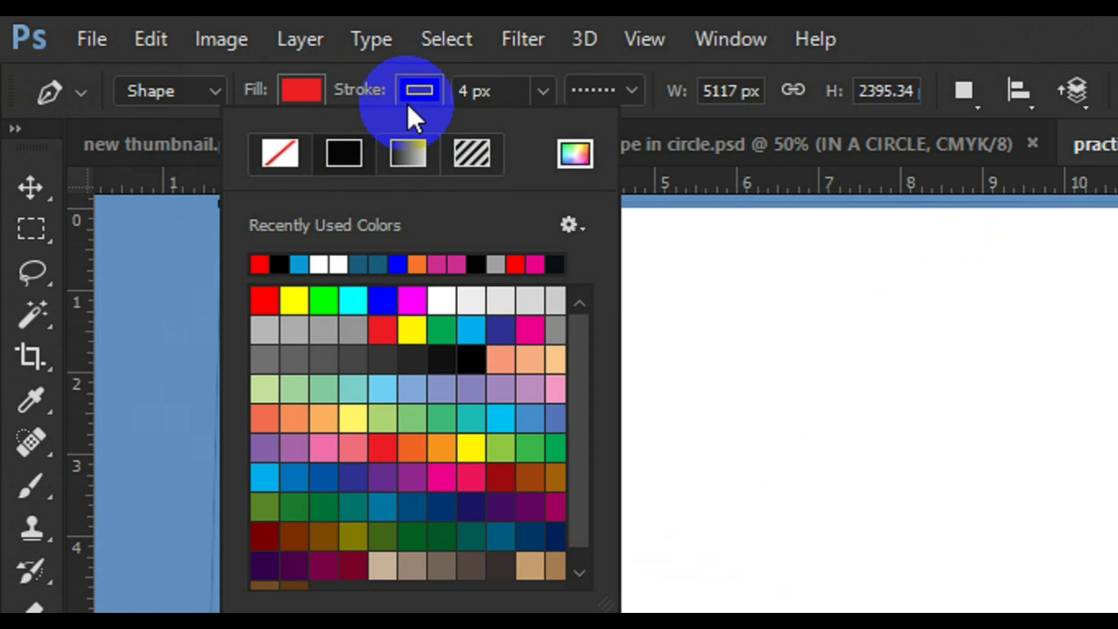
{"action": "left_click", "coordinate": [280, 155]}
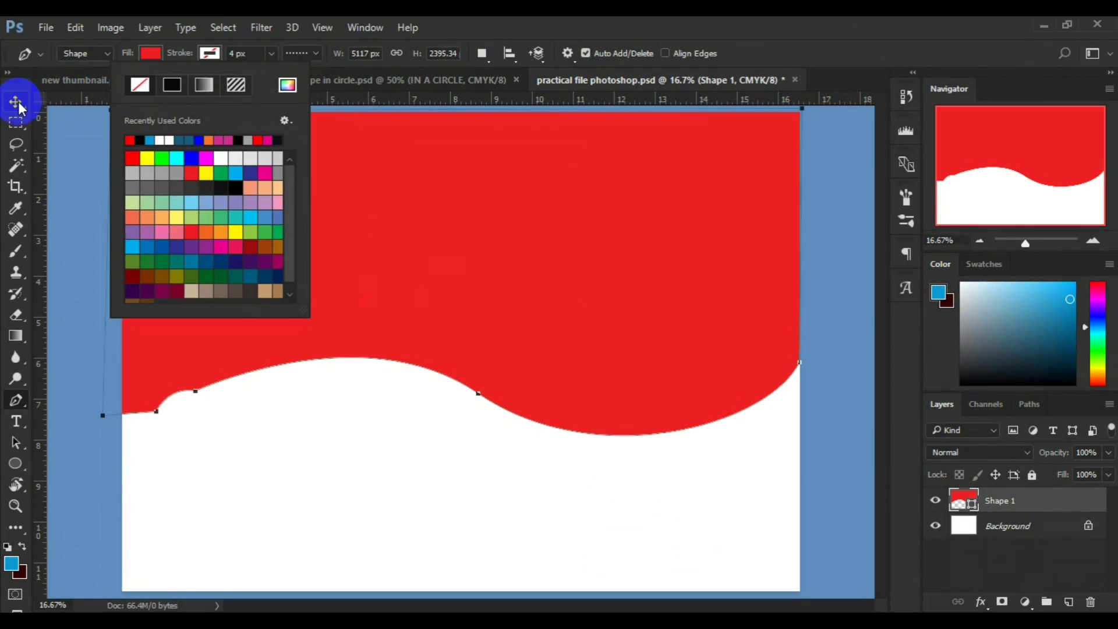
Step: Close the fill options and delete the red wave shape layer so only the Background layer is left
{"action": "left_click", "coordinate": [16, 102]}
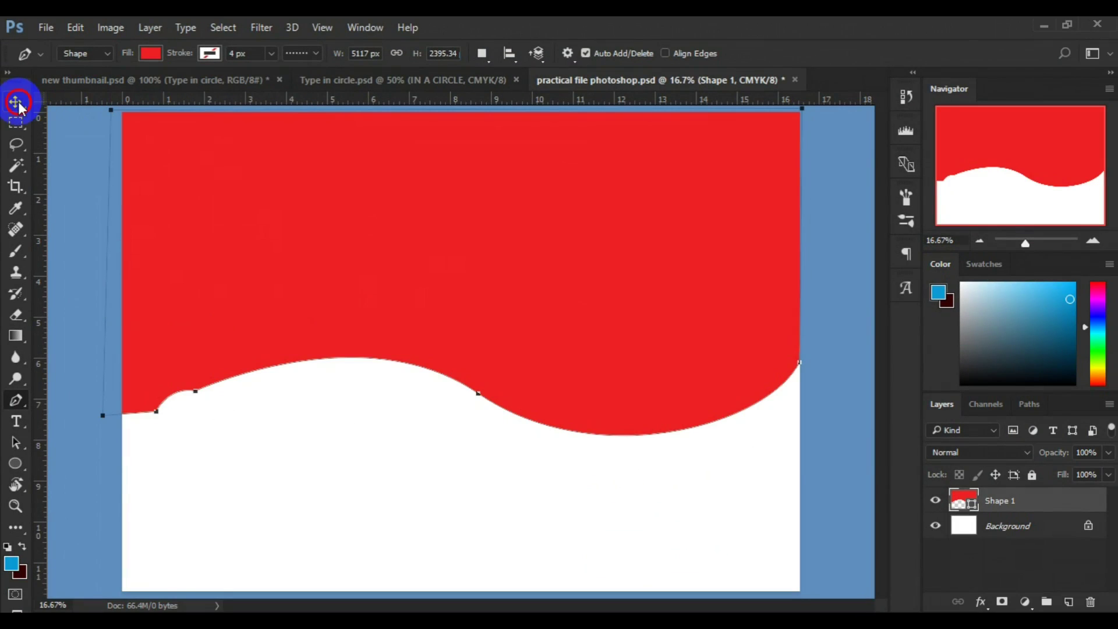
{"action": "left_click", "coordinate": [16, 102]}
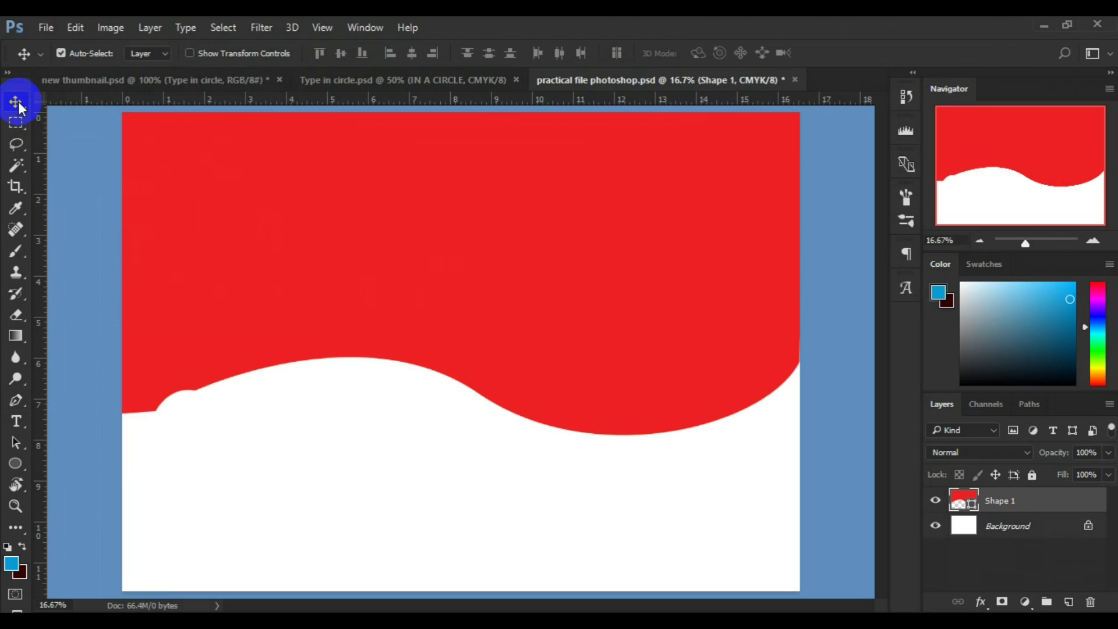
{"action": "key", "text": "Delete"}
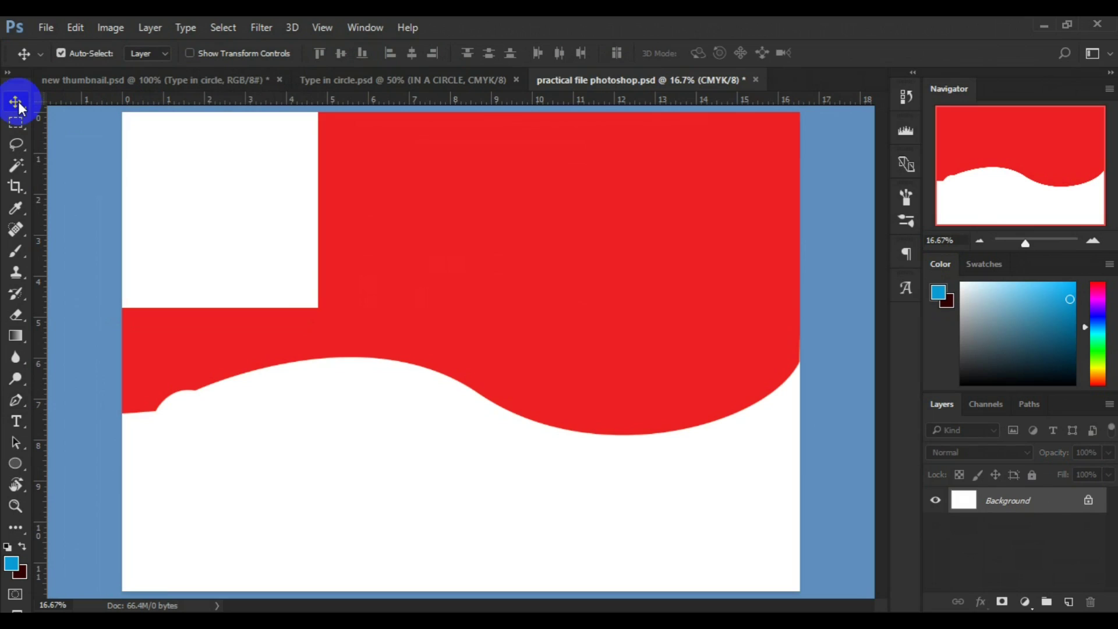
Step: Start a Pen path with an anchor near the canvas's left edge, and open the Pen options containing Rubber Band
{"action": "left_click", "coordinate": [15, 399]}
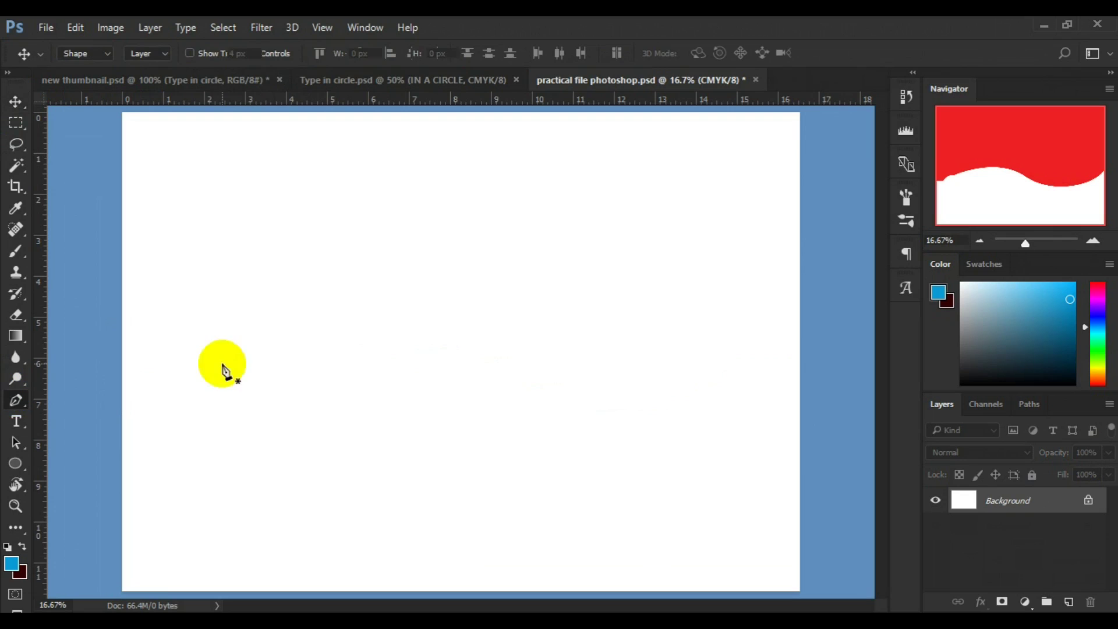
{"action": "left_click", "coordinate": [170, 364]}
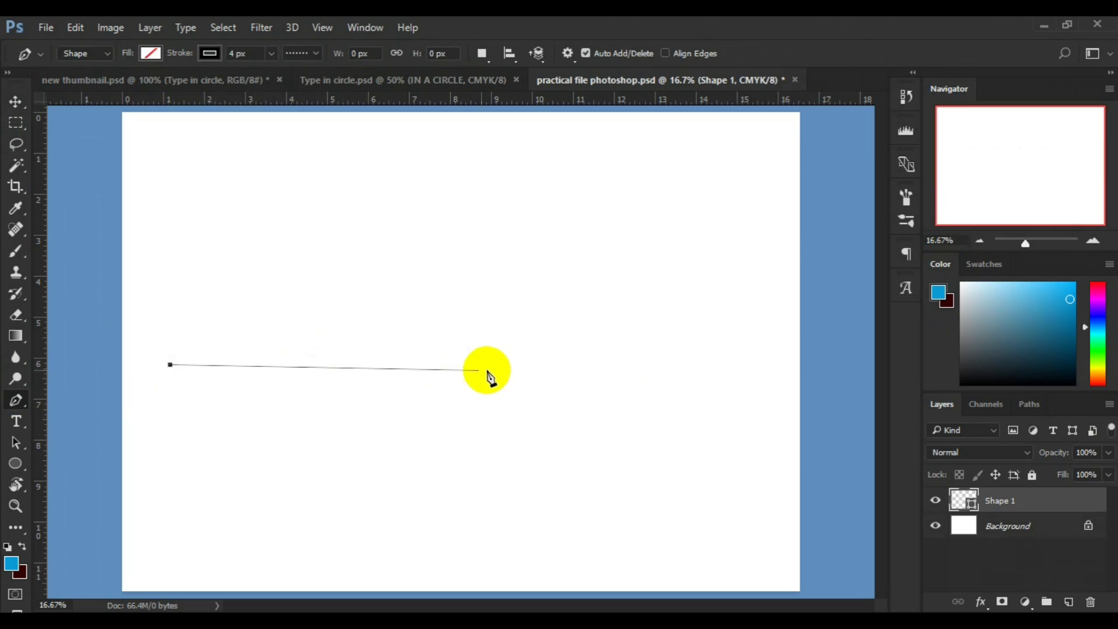
{"action": "left_click", "coordinate": [484, 366]}
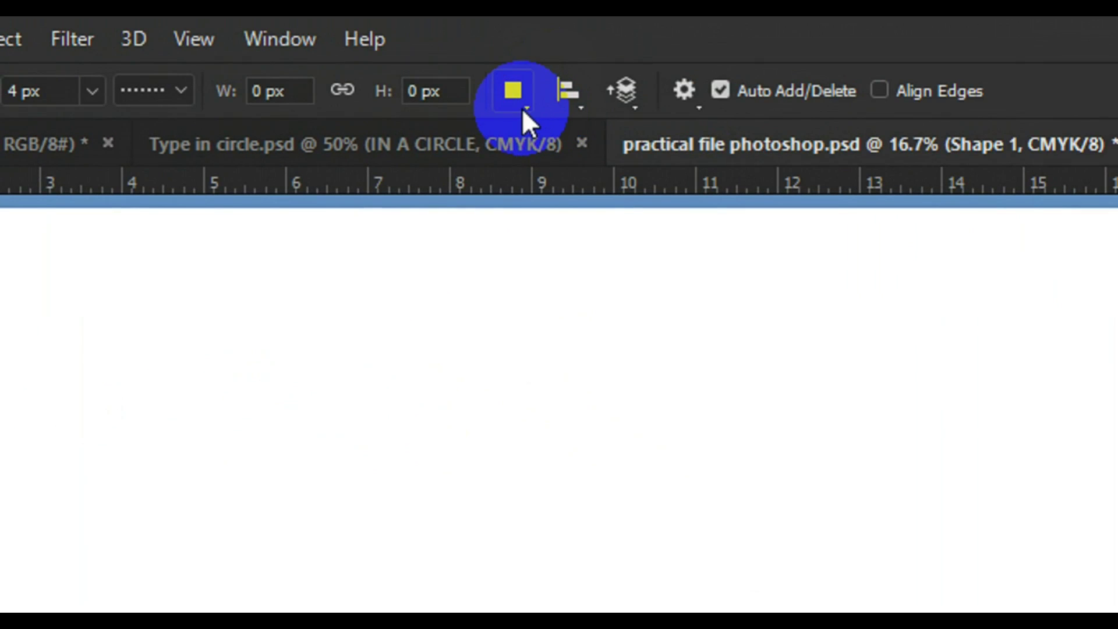
{"action": "left_click", "coordinate": [693, 103]}
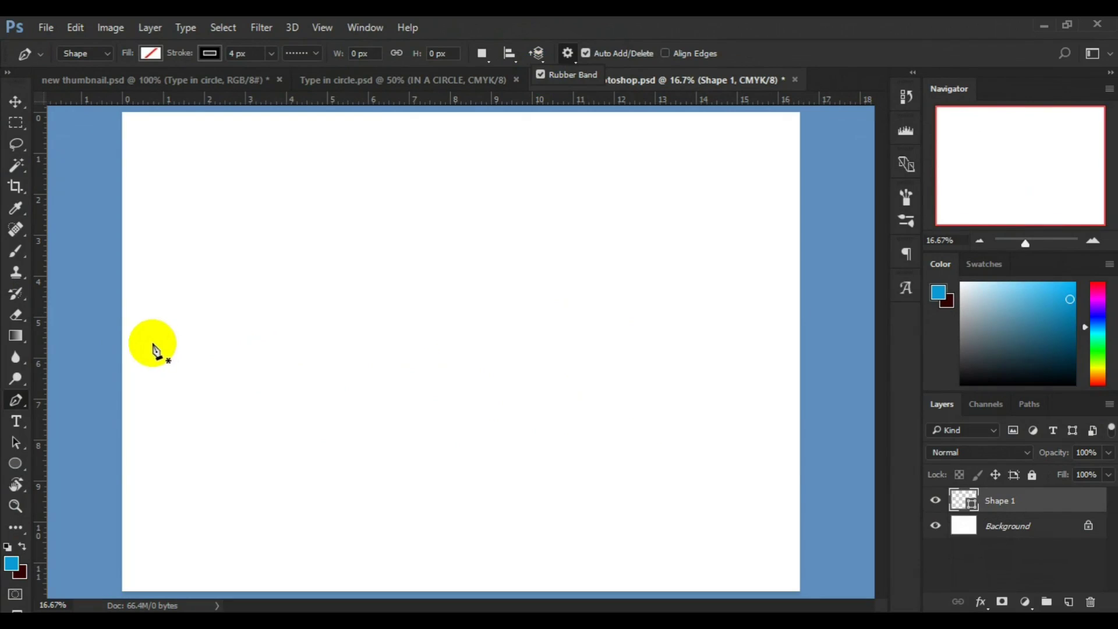
Step: Draw a new Pen path from the canvas's left edge, curving it through alternating crests and dips towards the right edge
{"action": "left_click", "coordinate": [123, 357]}
{"action": "left_click", "coordinate": [358, 399]}
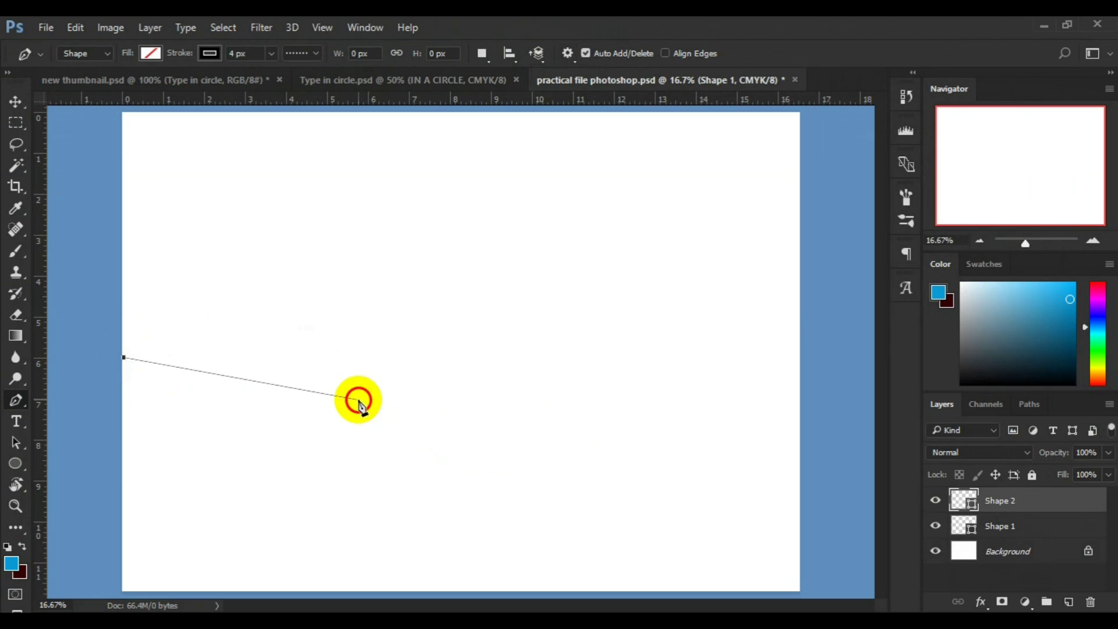
{"action": "left_click_drag", "start_coordinate": [405, 474], "coordinate": [424, 519]}
{"action": "left_click", "coordinate": [510, 420]}
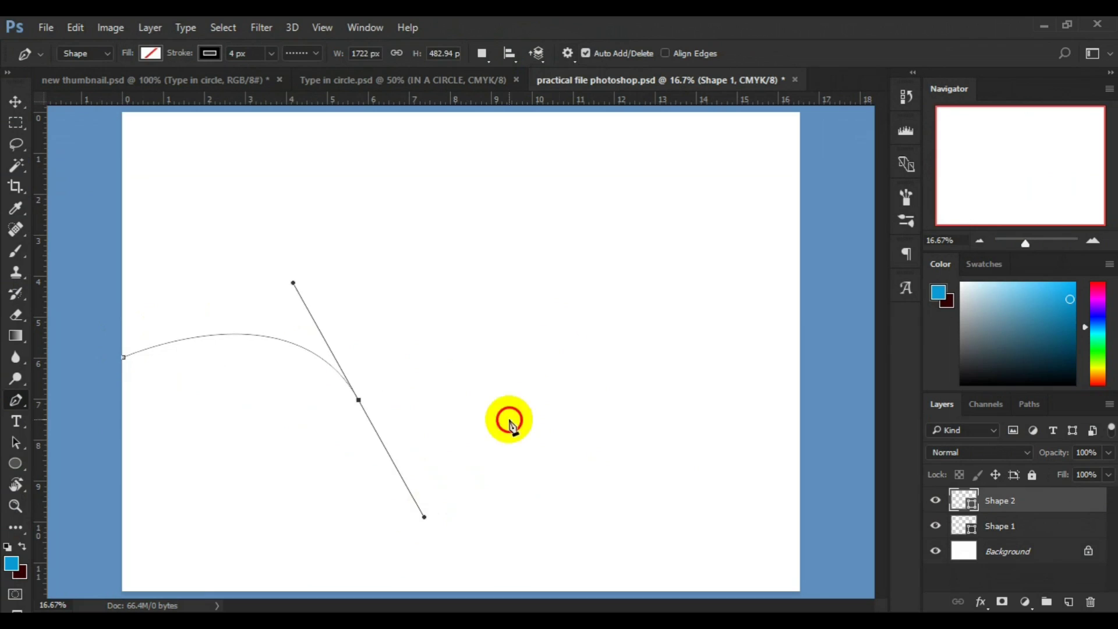
{"action": "left_click_drag", "start_coordinate": [566, 329], "coordinate": [564, 327]}
{"action": "left_click_drag", "start_coordinate": [635, 410], "coordinate": [660, 440]}
{"action": "left_click_drag", "start_coordinate": [710, 390], "coordinate": [726, 348]}
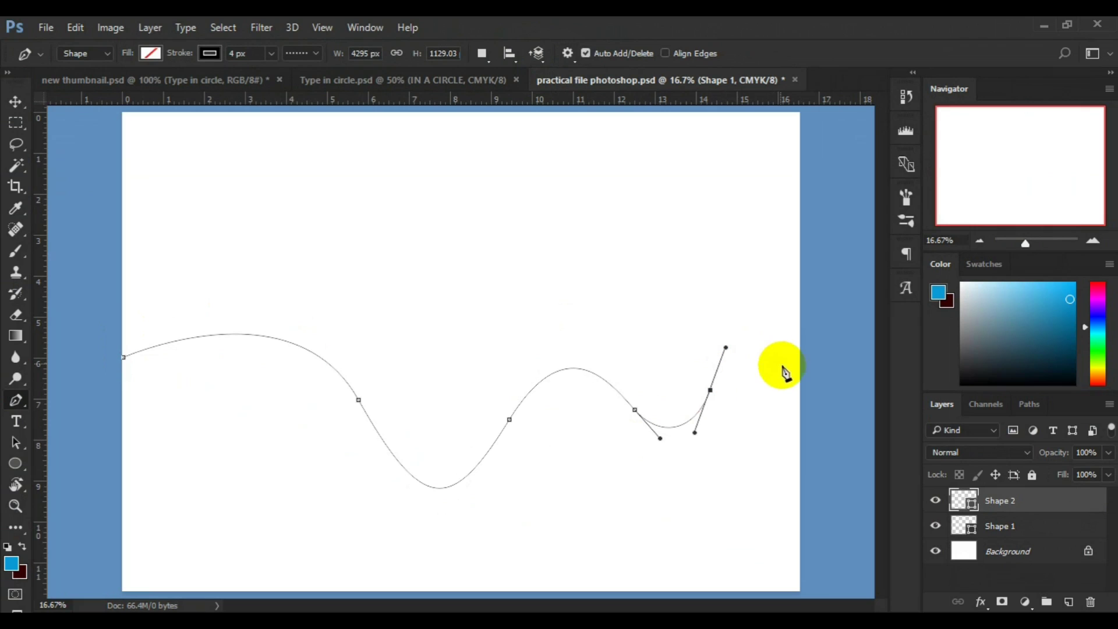
Step: Extend the wave path past the canvas's right edge, around both top corners, and close it at its starting anchor
{"action": "left_click_drag", "start_coordinate": [795, 382], "coordinate": [819, 385]}
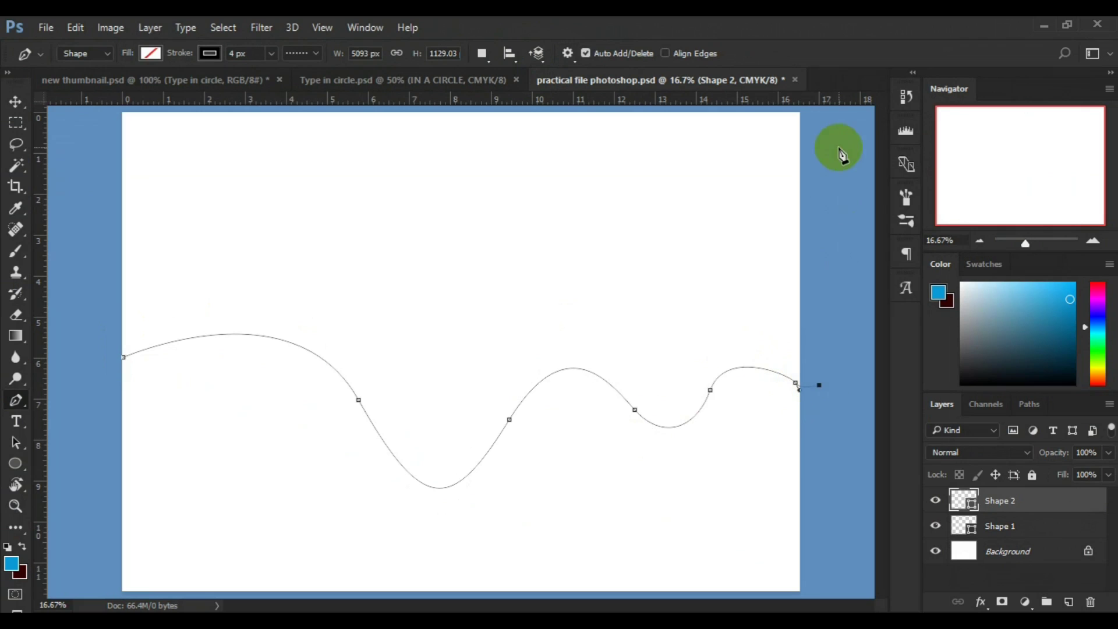
{"action": "left_click", "coordinate": [822, 108]}
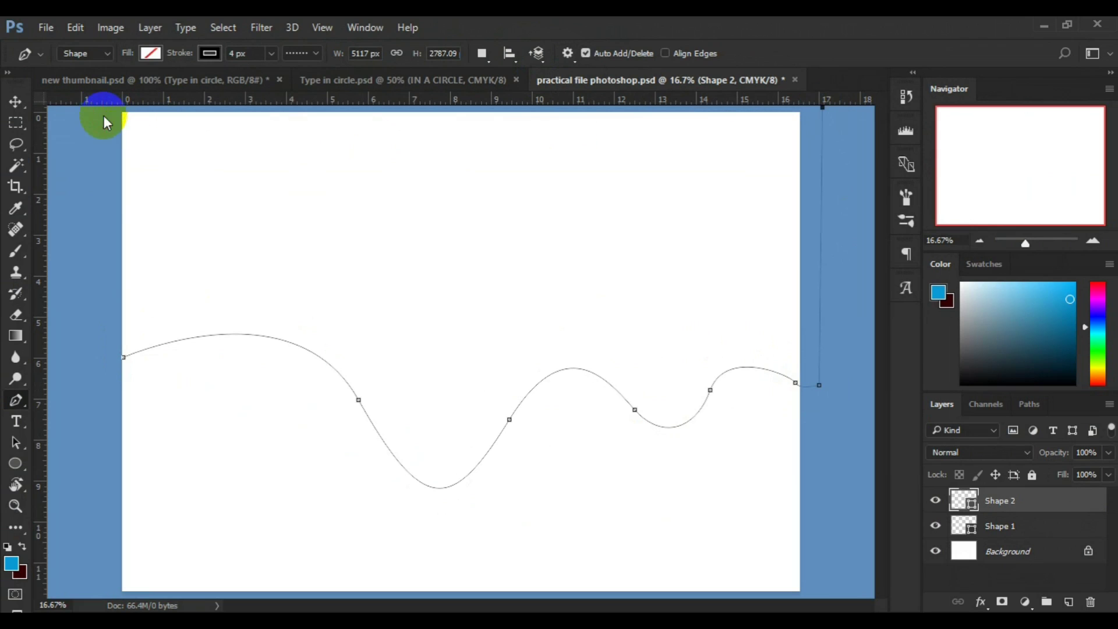
{"action": "left_click_drag", "start_coordinate": [112, 362], "coordinate": [107, 108]}
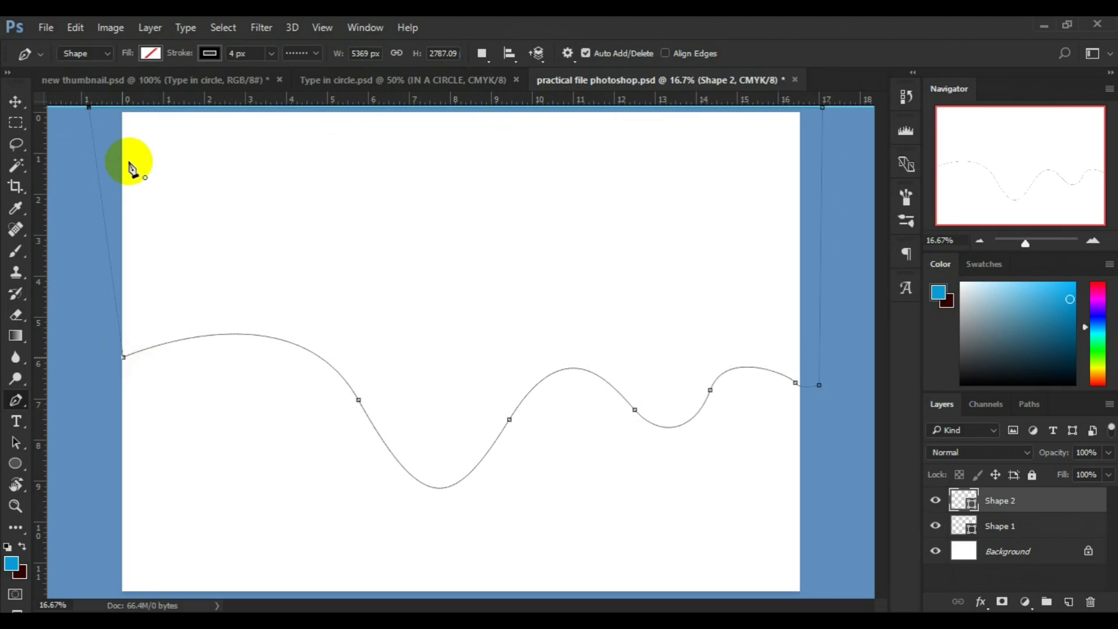
Step: Fill the closed multi-crest wave shape with red and switch to the Move tool
{"action": "left_click", "coordinate": [149, 55]}
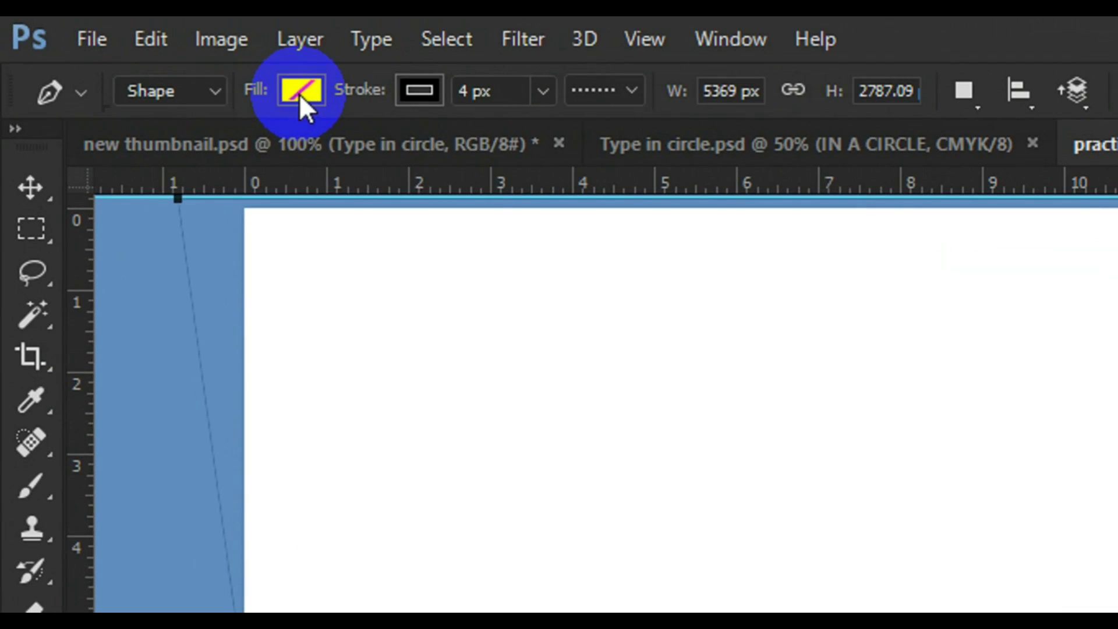
{"action": "left_click", "coordinate": [298, 94]}
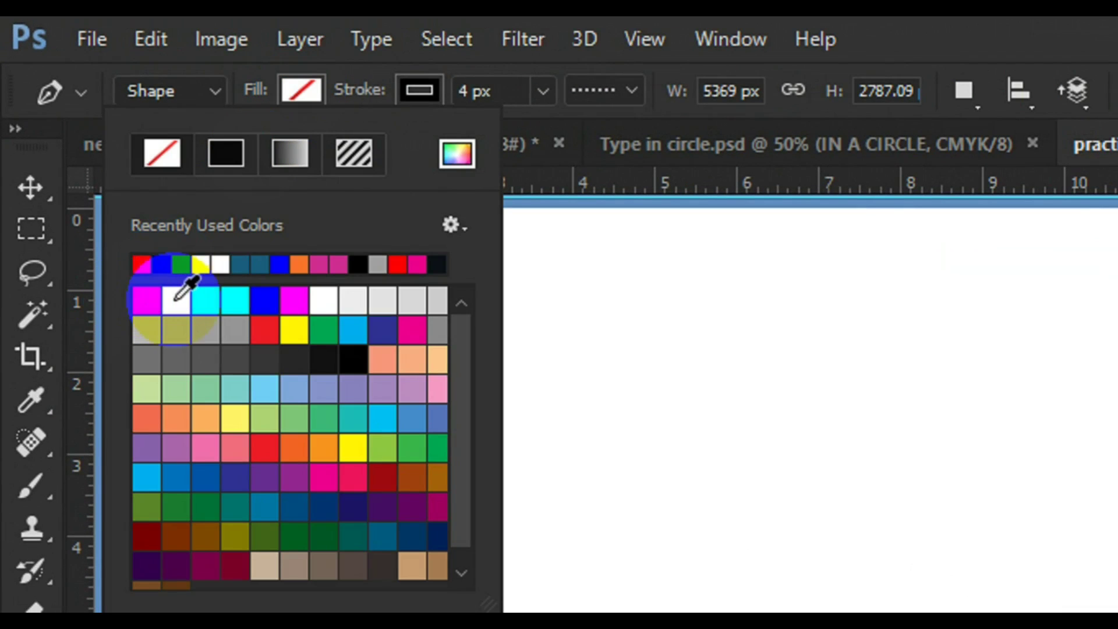
{"action": "left_click", "coordinate": [150, 298]}
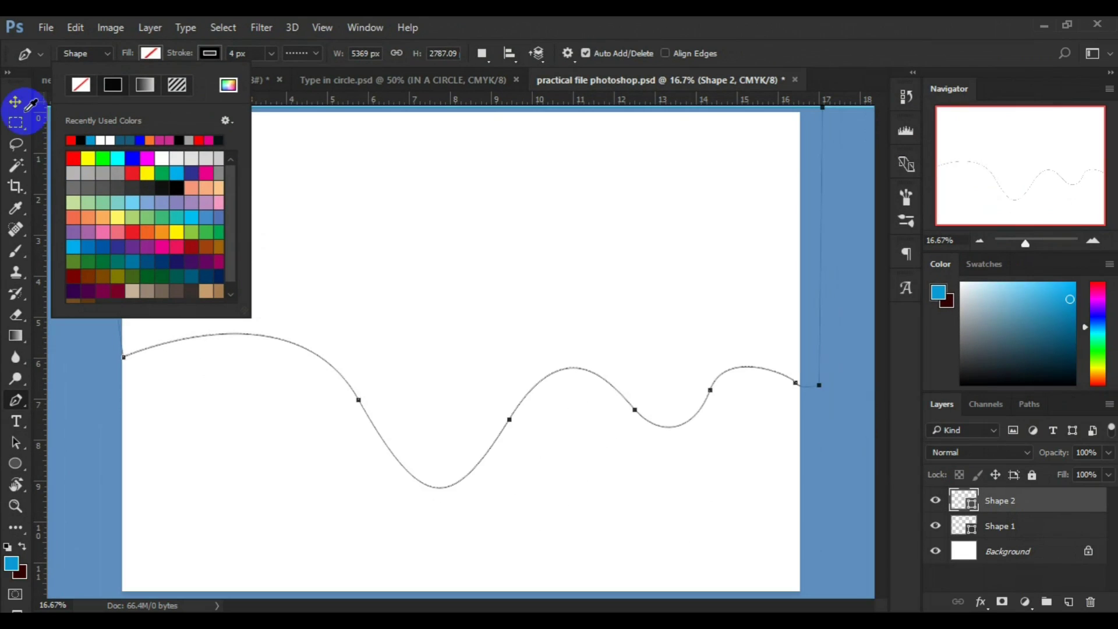
{"action": "left_click", "coordinate": [15, 106]}
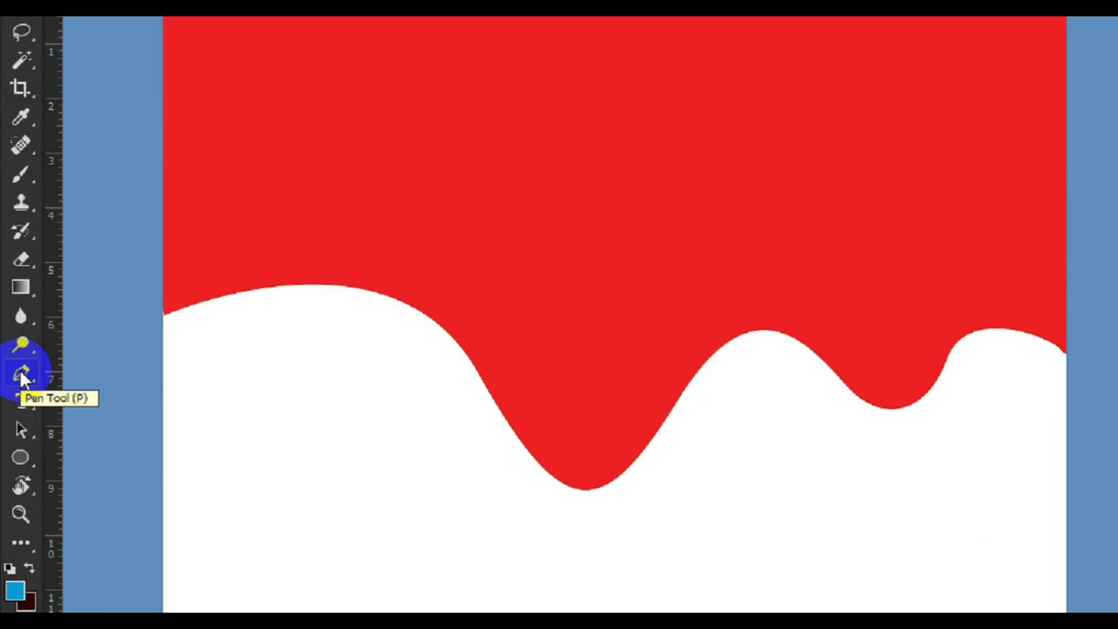
Step: Reactivate the Pen tool and open its options to examine the Rubber Band setting
{"action": "left_click", "coordinate": [16, 401]}
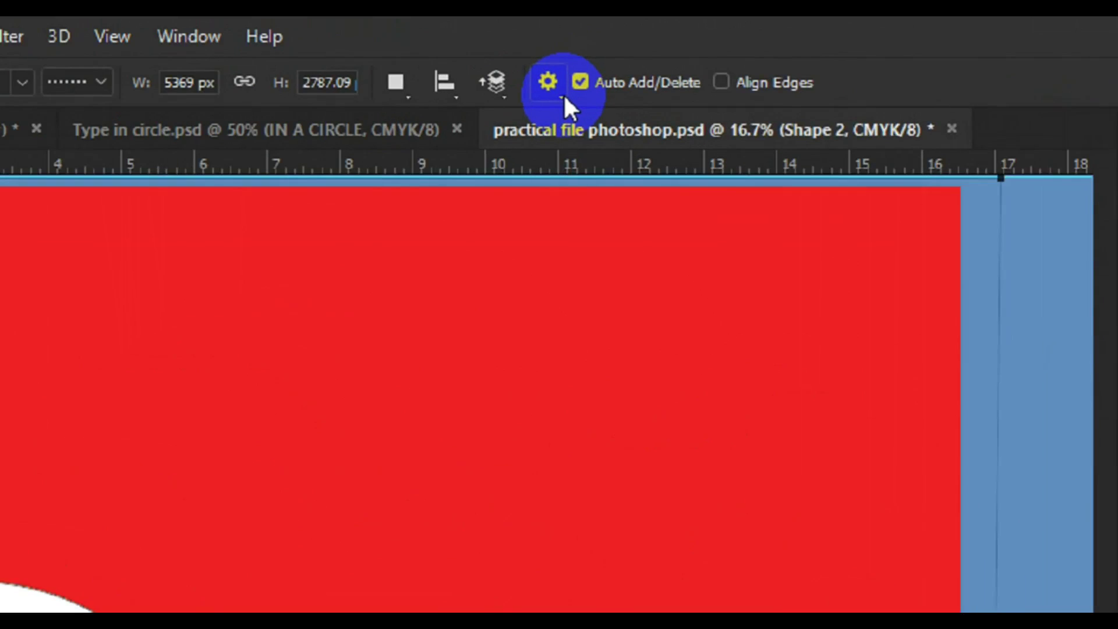
{"action": "left_click", "coordinate": [562, 99]}
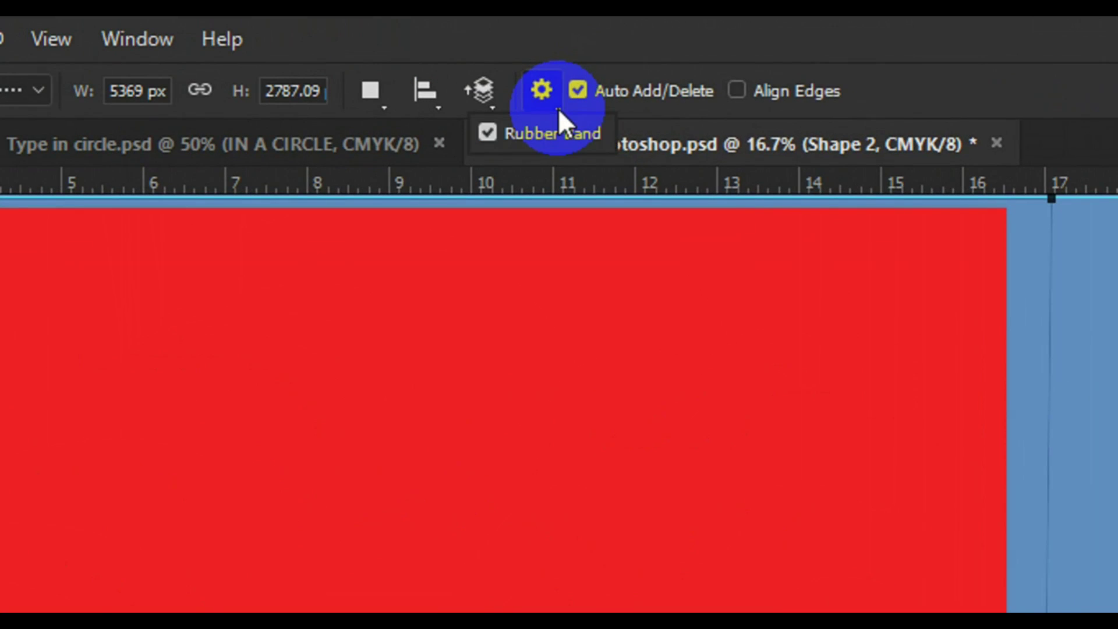